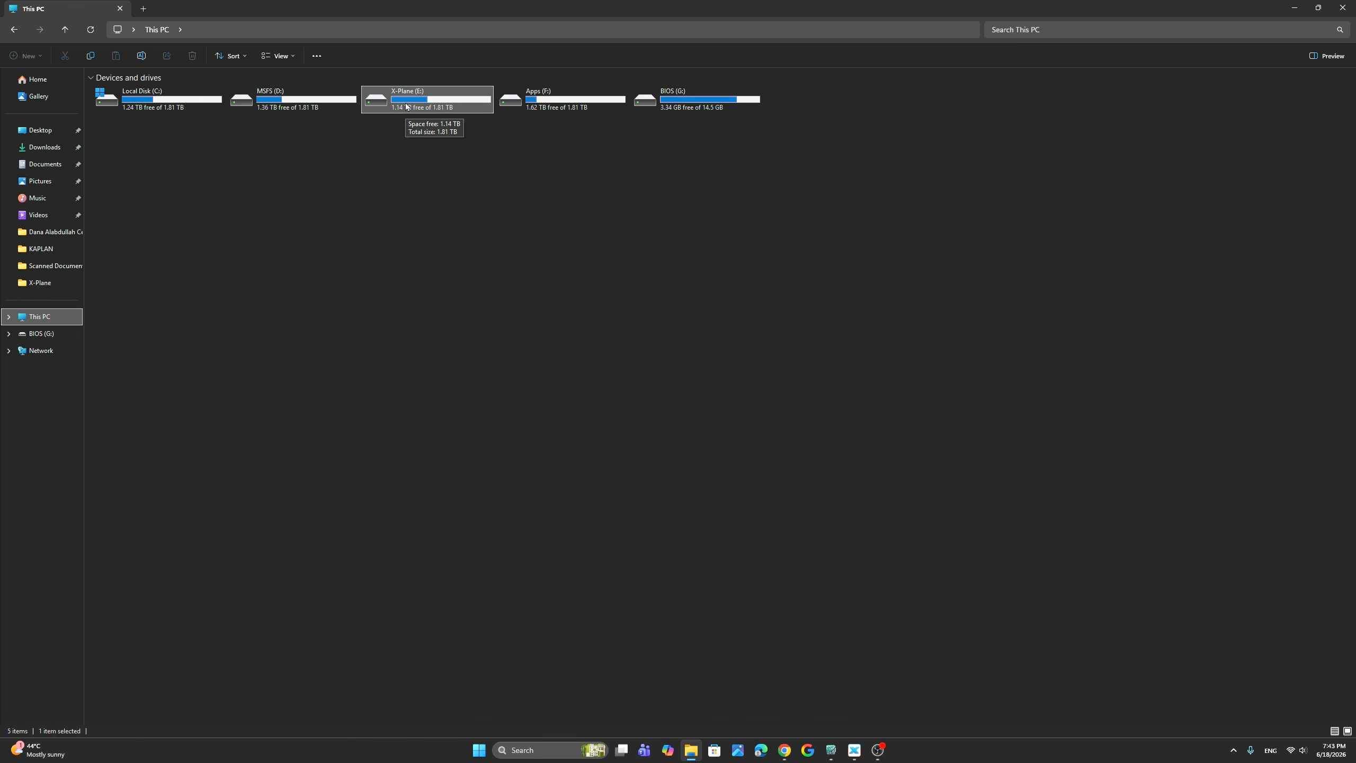
Step: Open the plugins folder inside X-Plane 12's Resources folder on the X-Plane (E:) drive
double_click(406, 106)
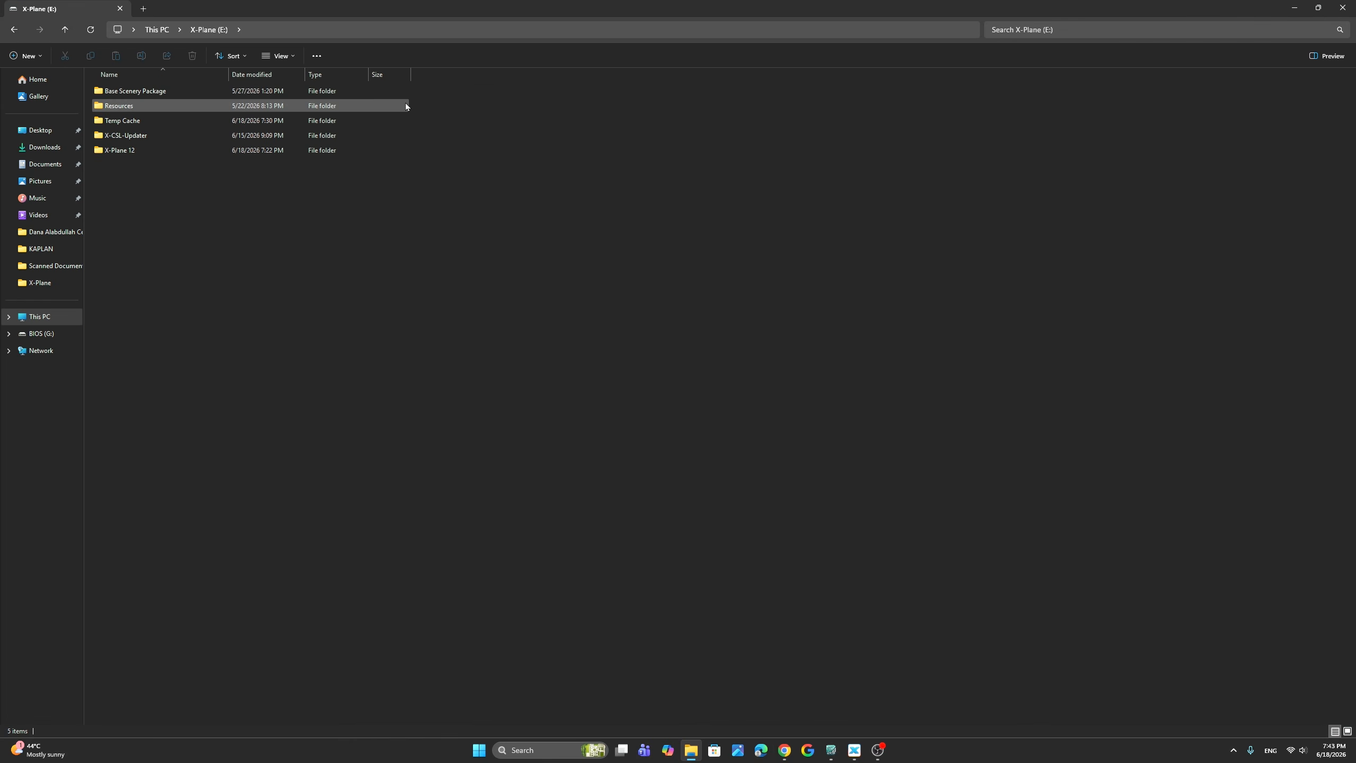
double_click(183, 149)
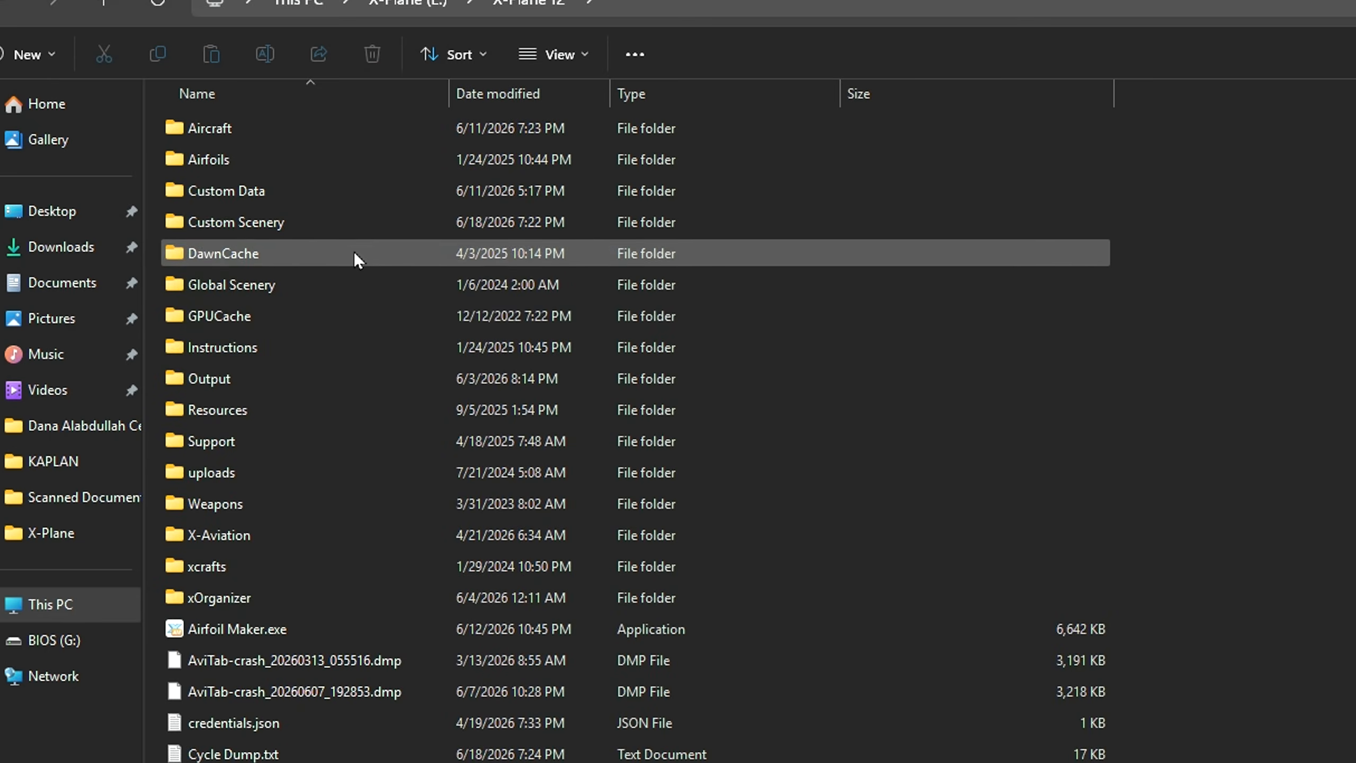
double_click(296, 409)
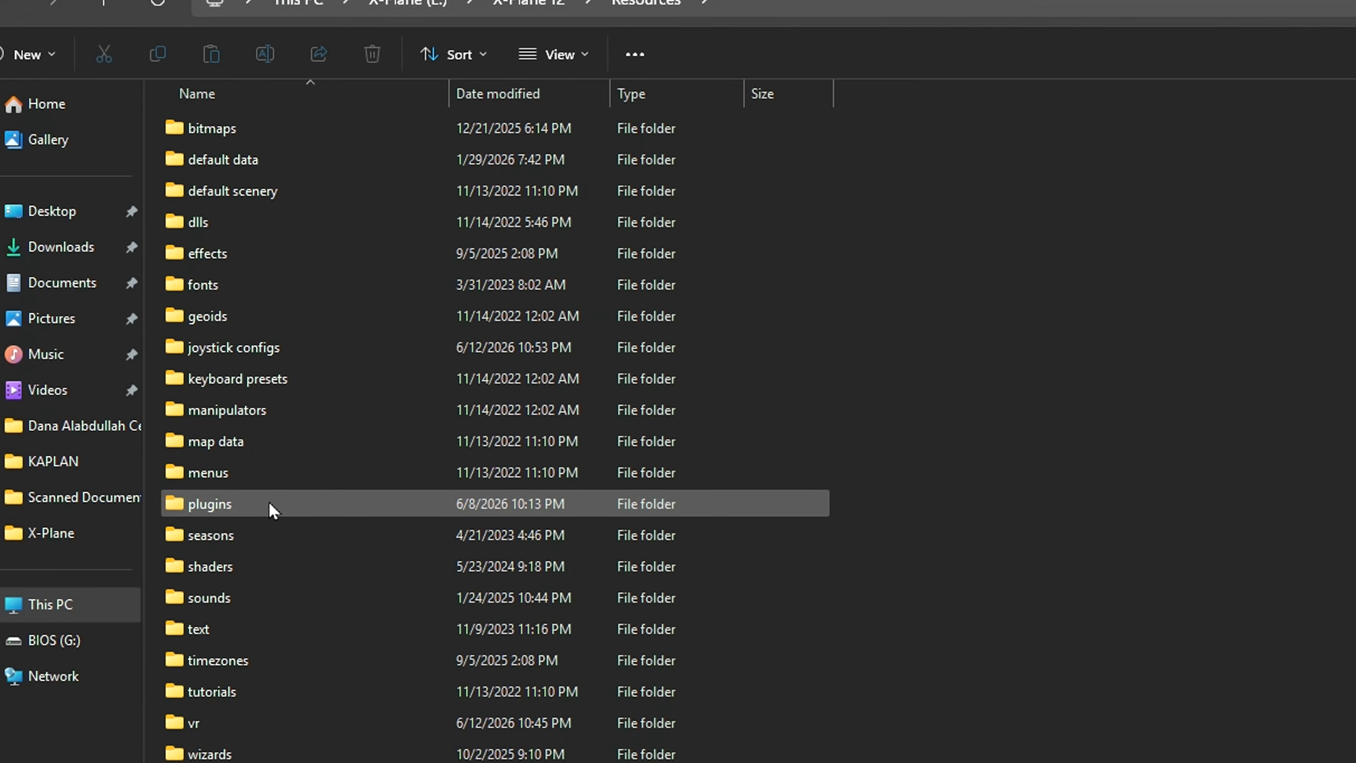
double_click(271, 505)
right_click(1324, 491)
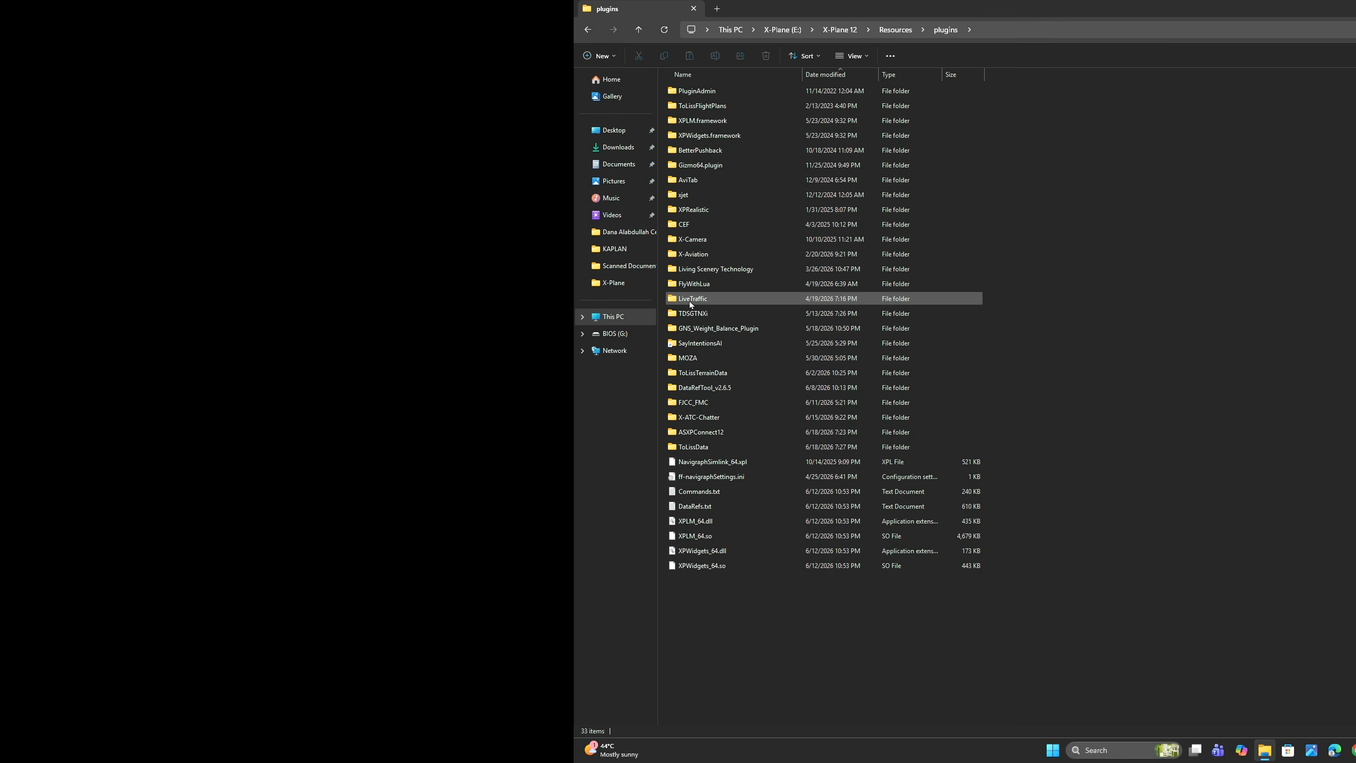
Step: Open the LiveTraffic plugin's Resources folder and locate its X-CSL subfolder
click(212, 569)
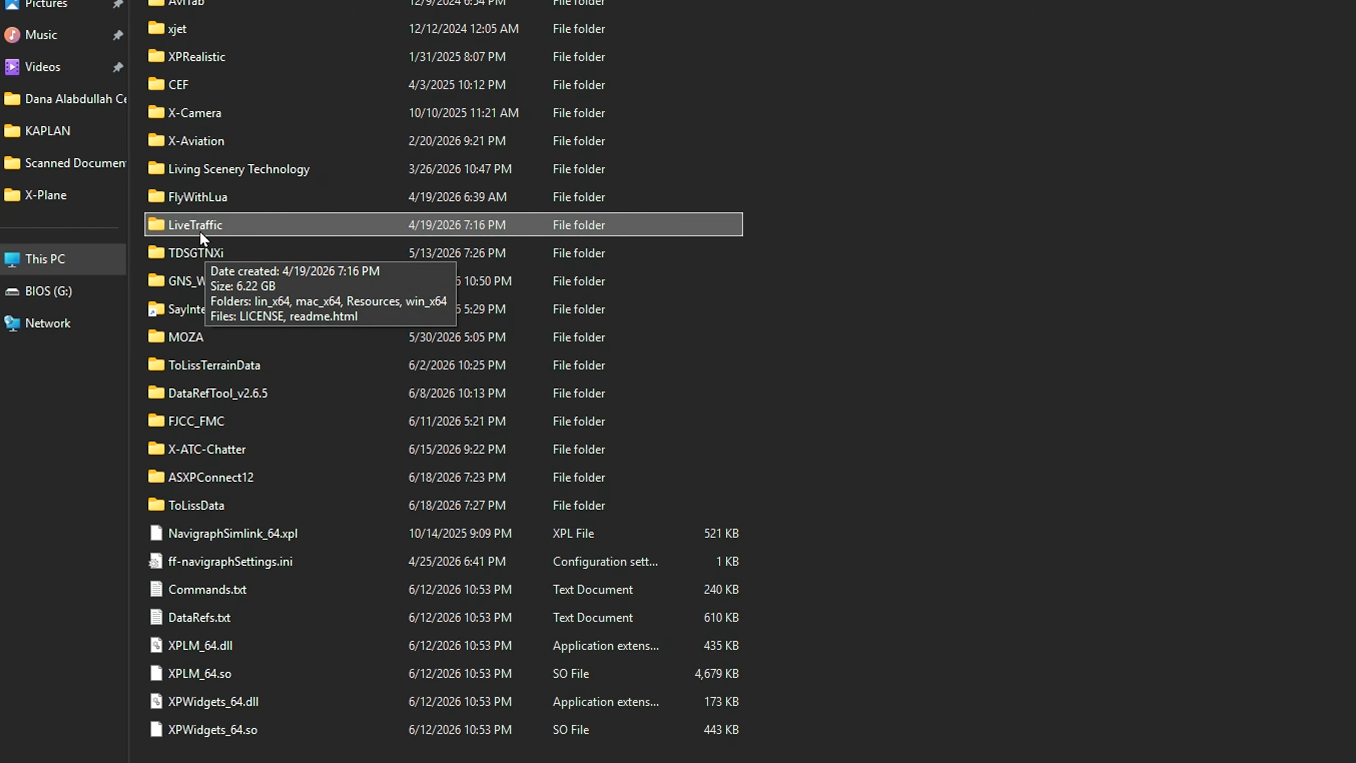
double_click(199, 229)
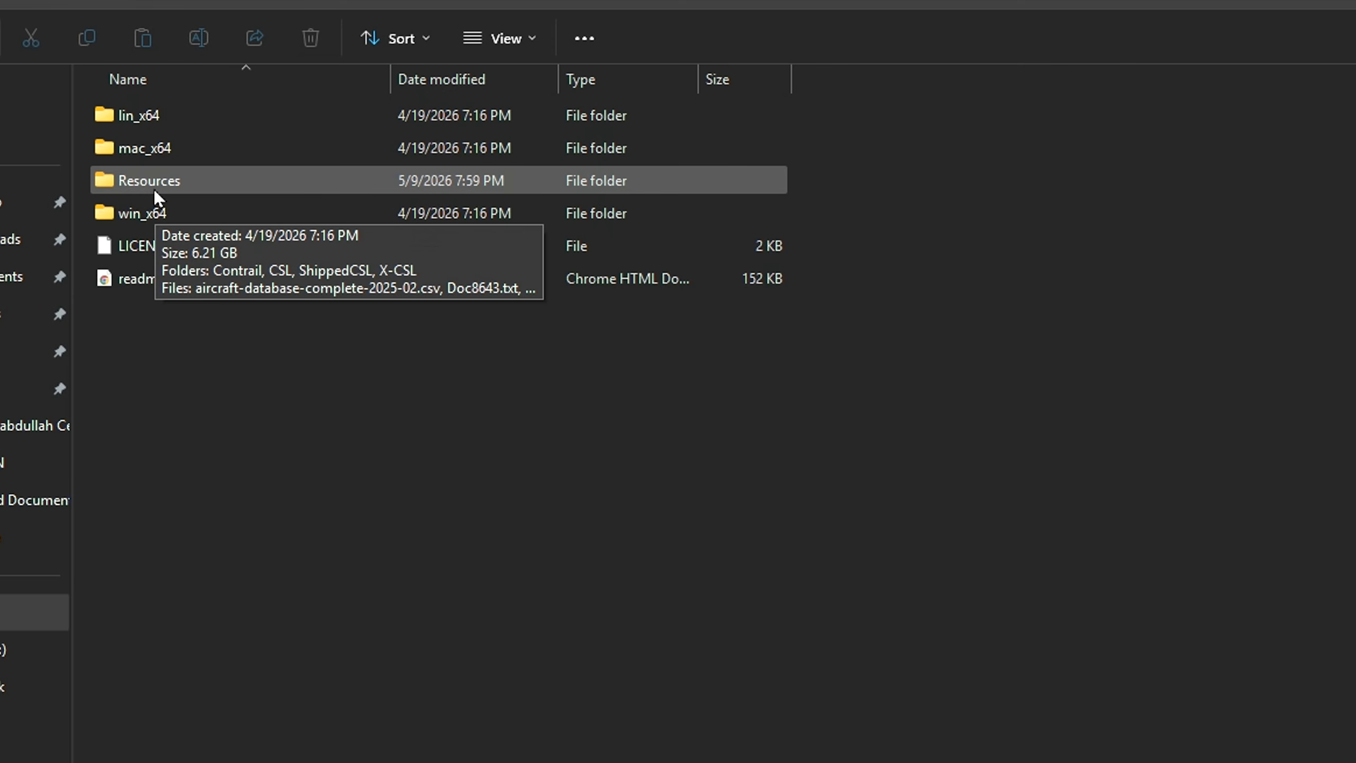
double_click(153, 187)
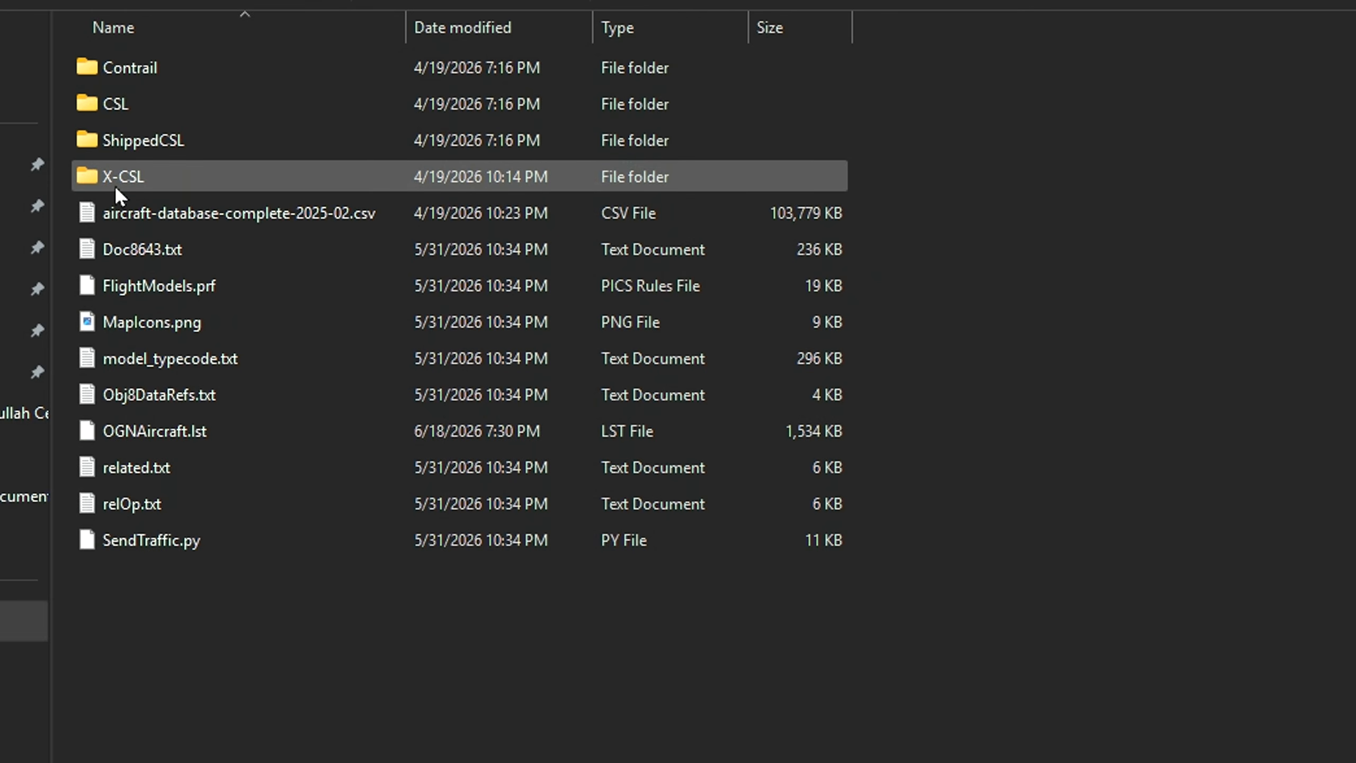
mouse_move(114, 185)
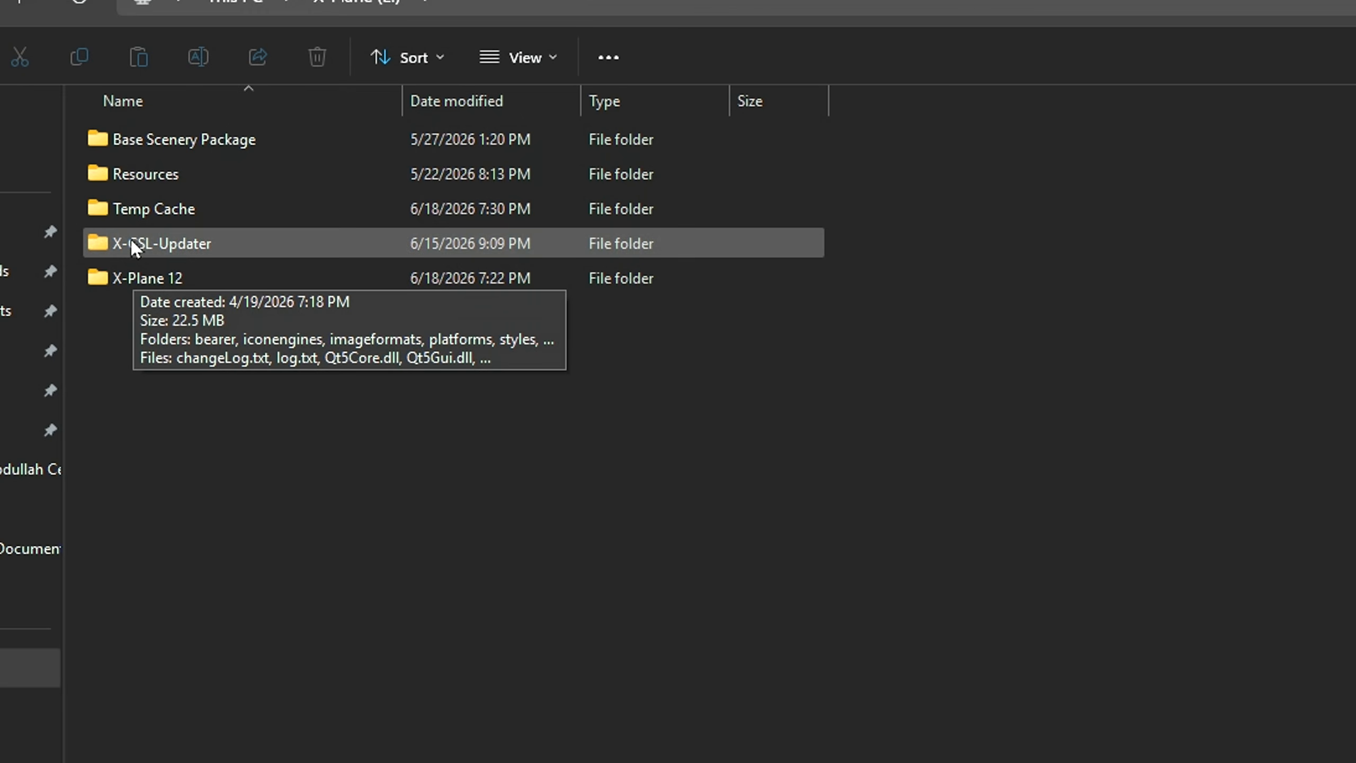
Step: Launch X-CSL-Updater.exe from the X-CSL-Updater folder on the X-Plane drive
double_click(131, 243)
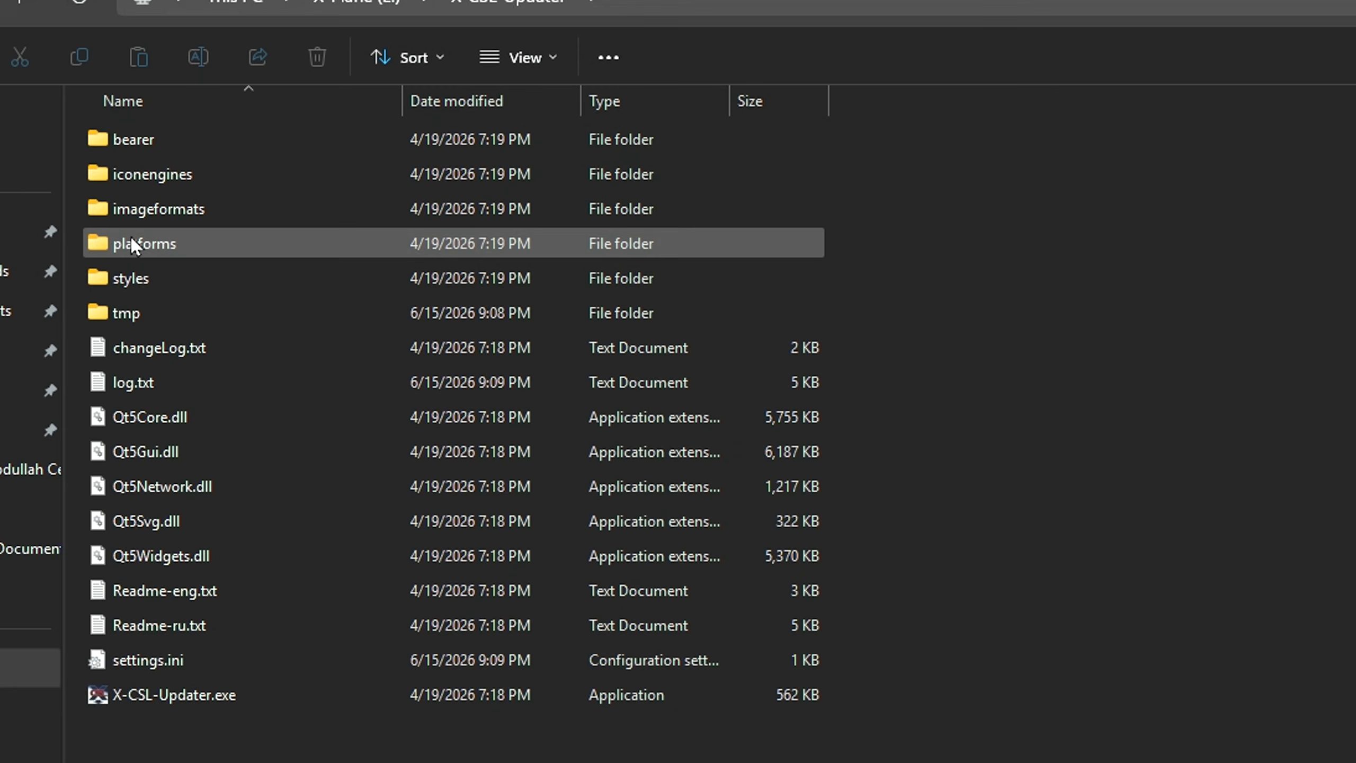
click(179, 700)
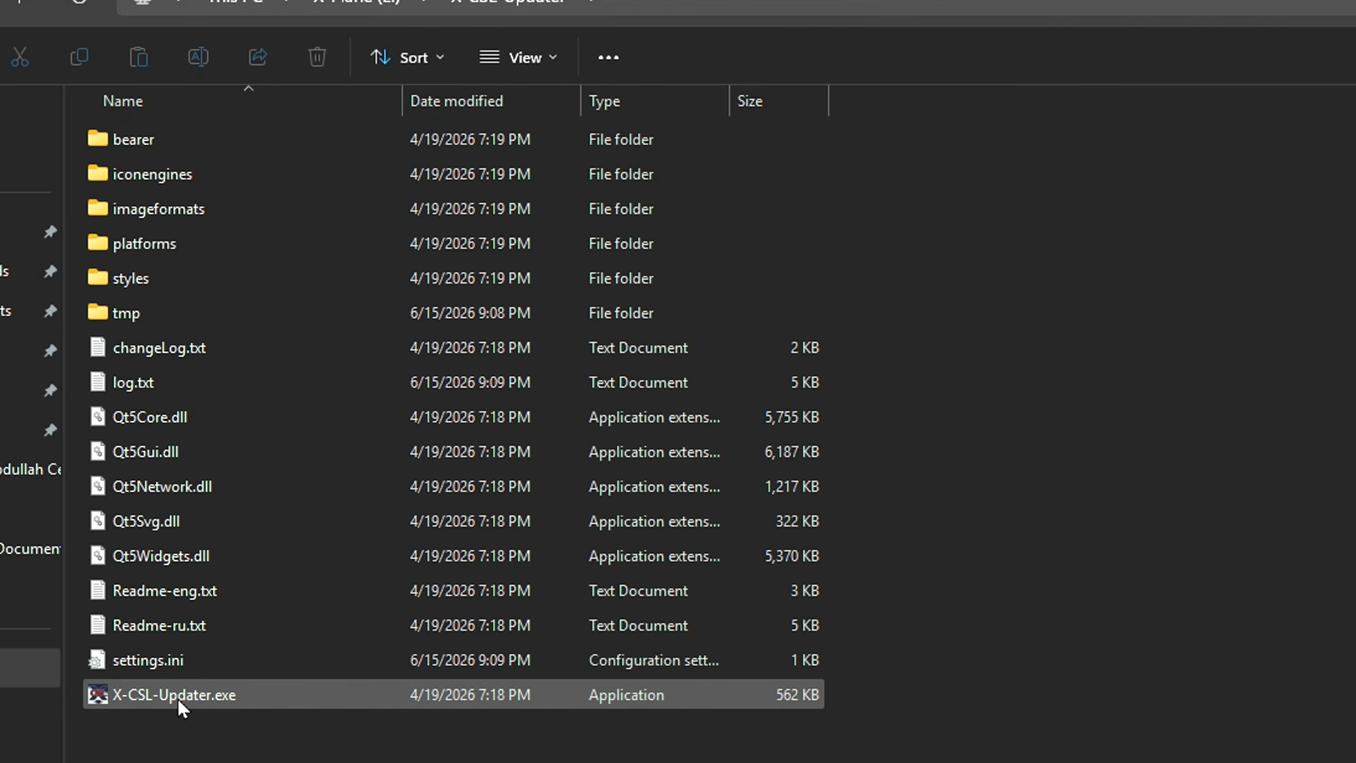
double_click(177, 697)
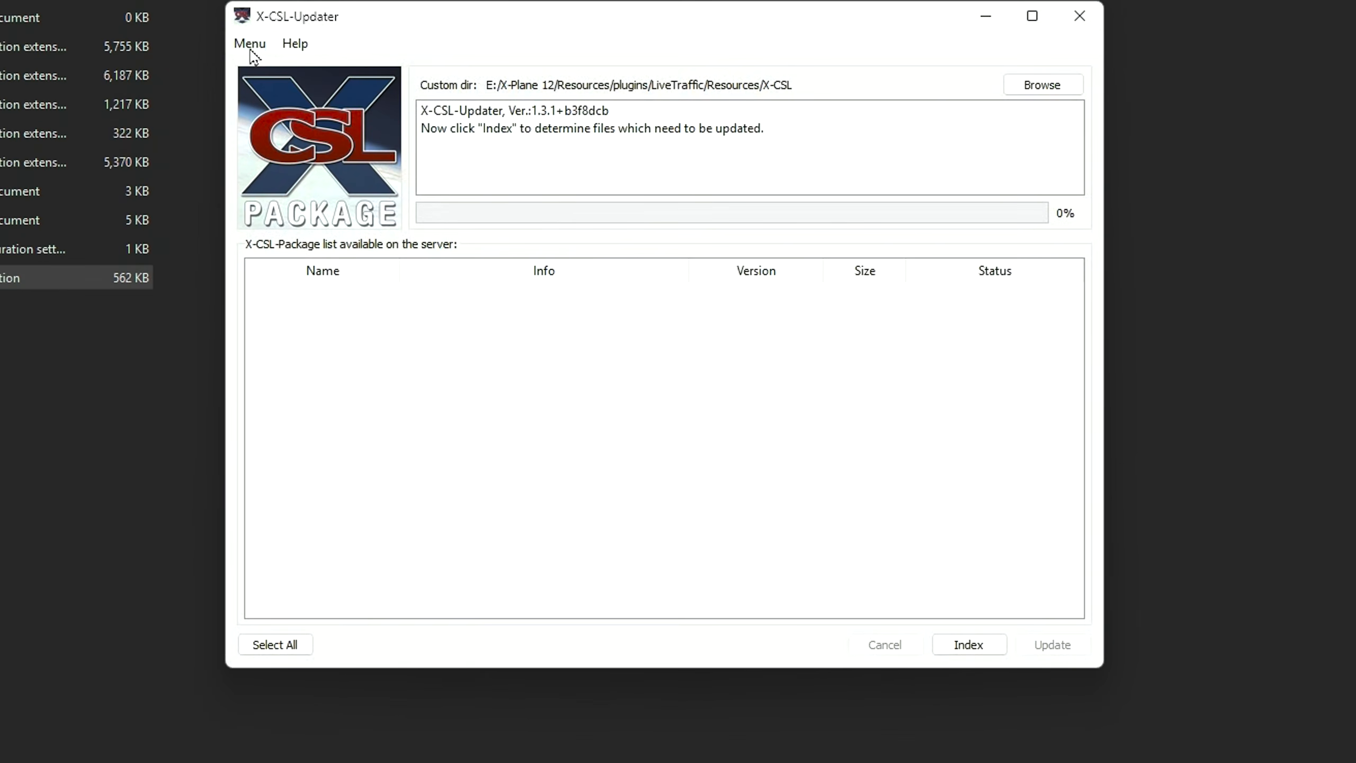
Step: Start the updater's Set Custom Path function and acknowledge its advanced-user warning
click(459, 208)
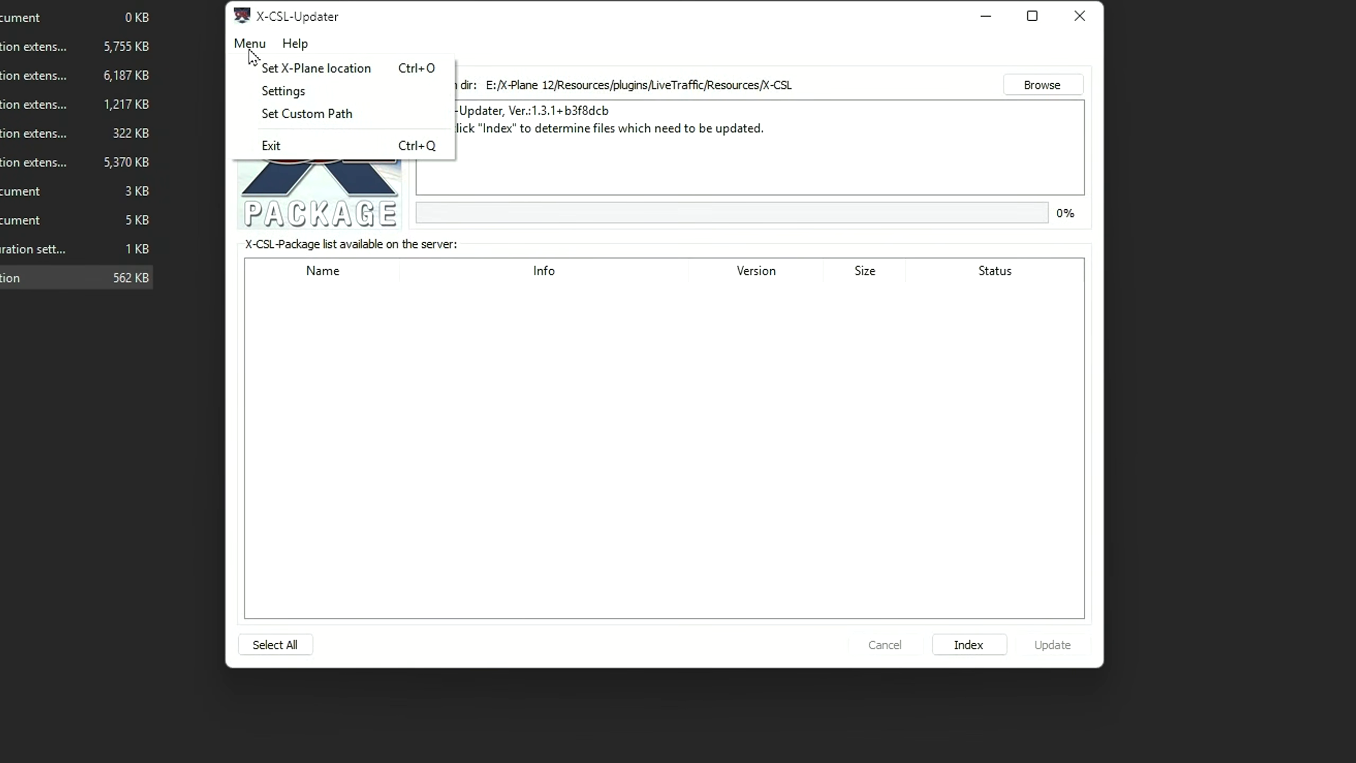
click(256, 116)
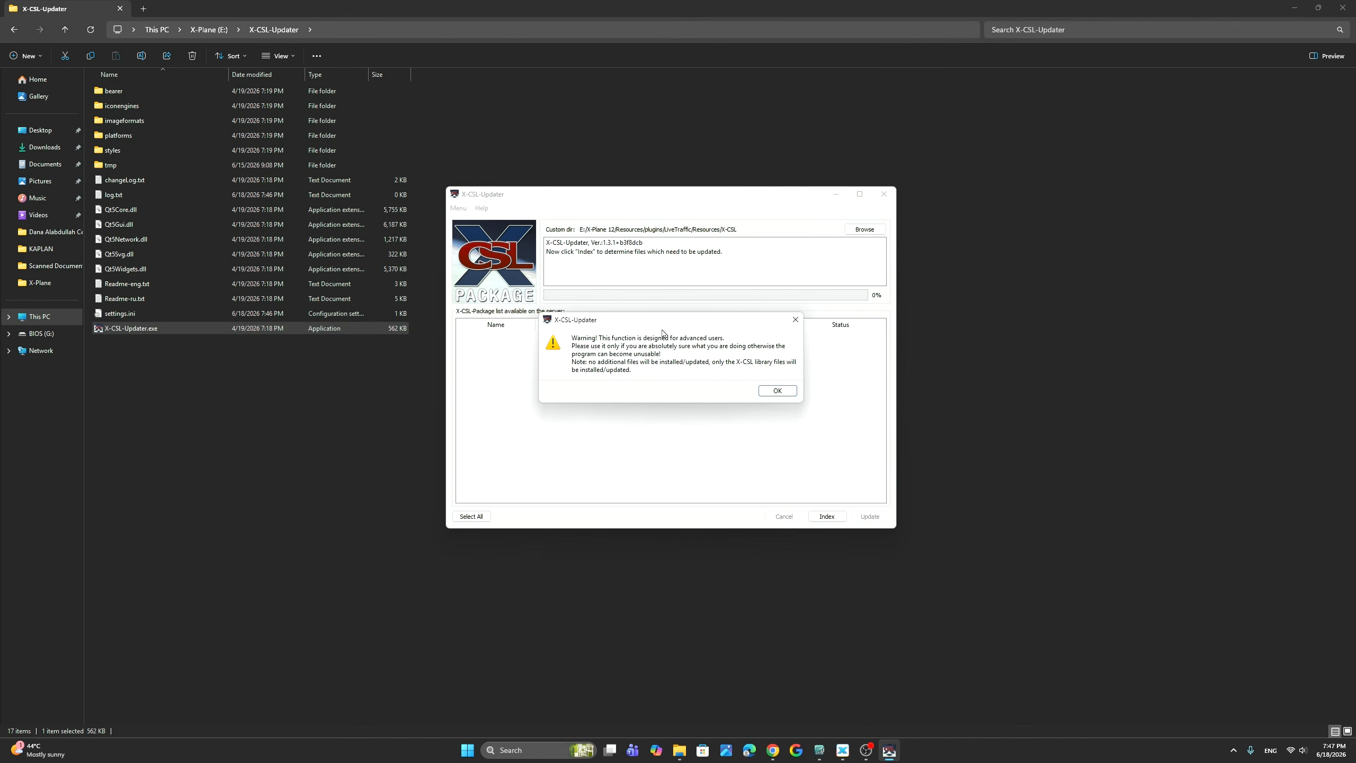
click(793, 394)
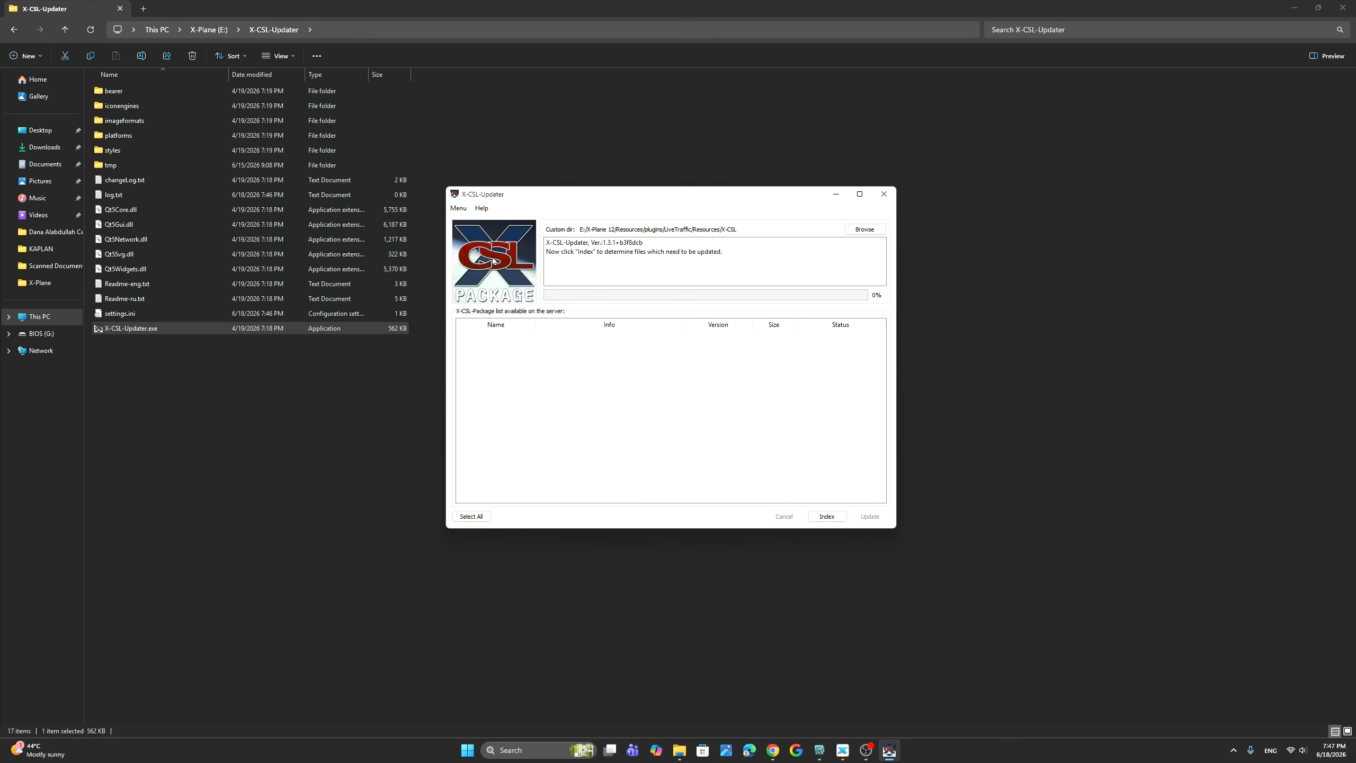
Step: Index the local files in the LiveTraffic X-CSL directory and select all available packages
click(837, 517)
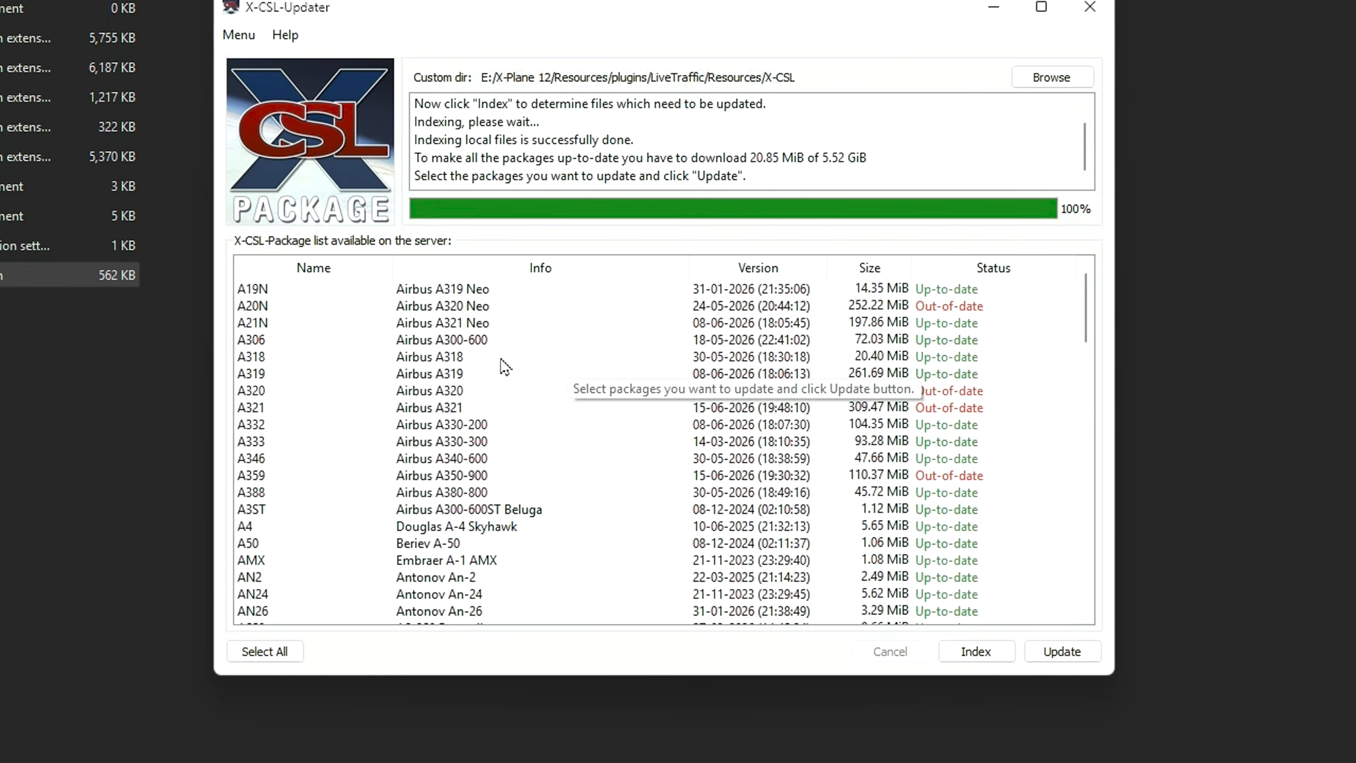
click(263, 654)
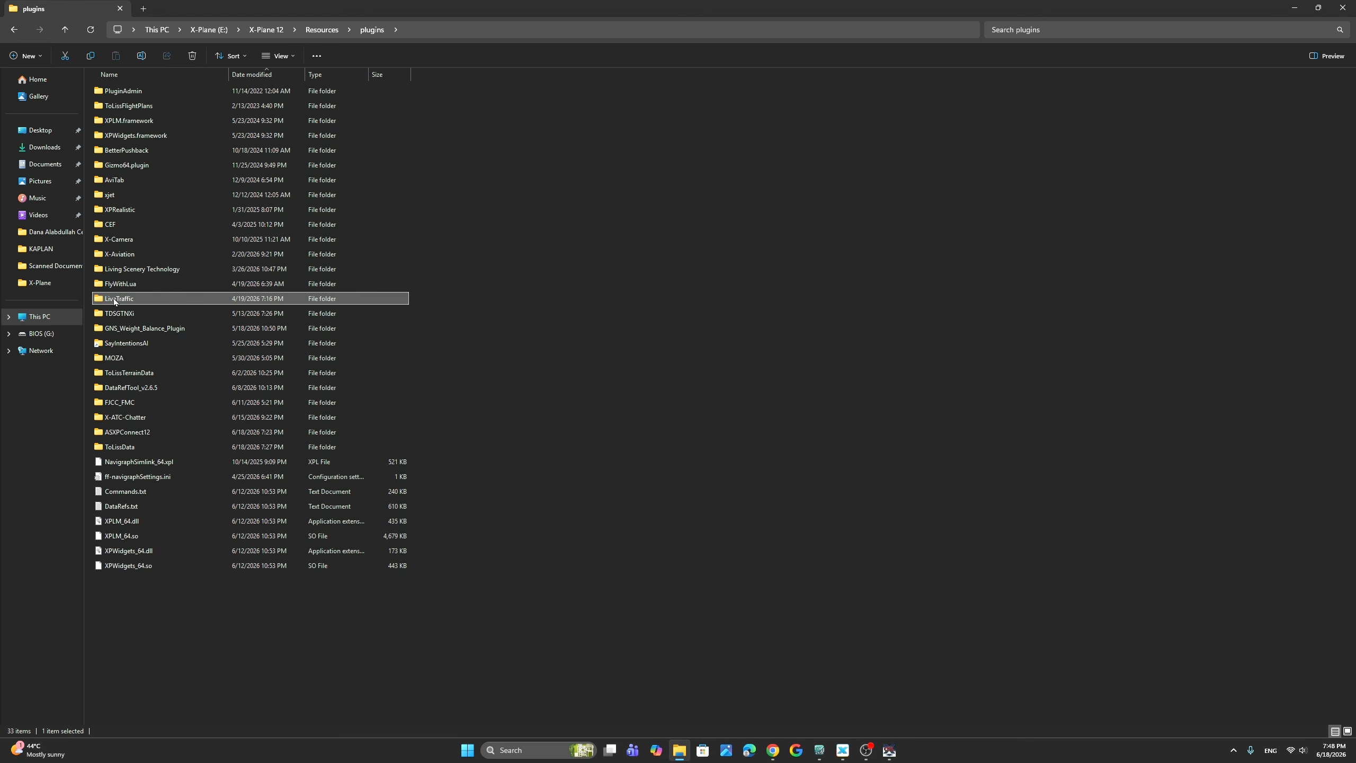
Step: Open the X-CSL folder inside the LiveTraffic plugin's Resources folder
double_click(123, 302)
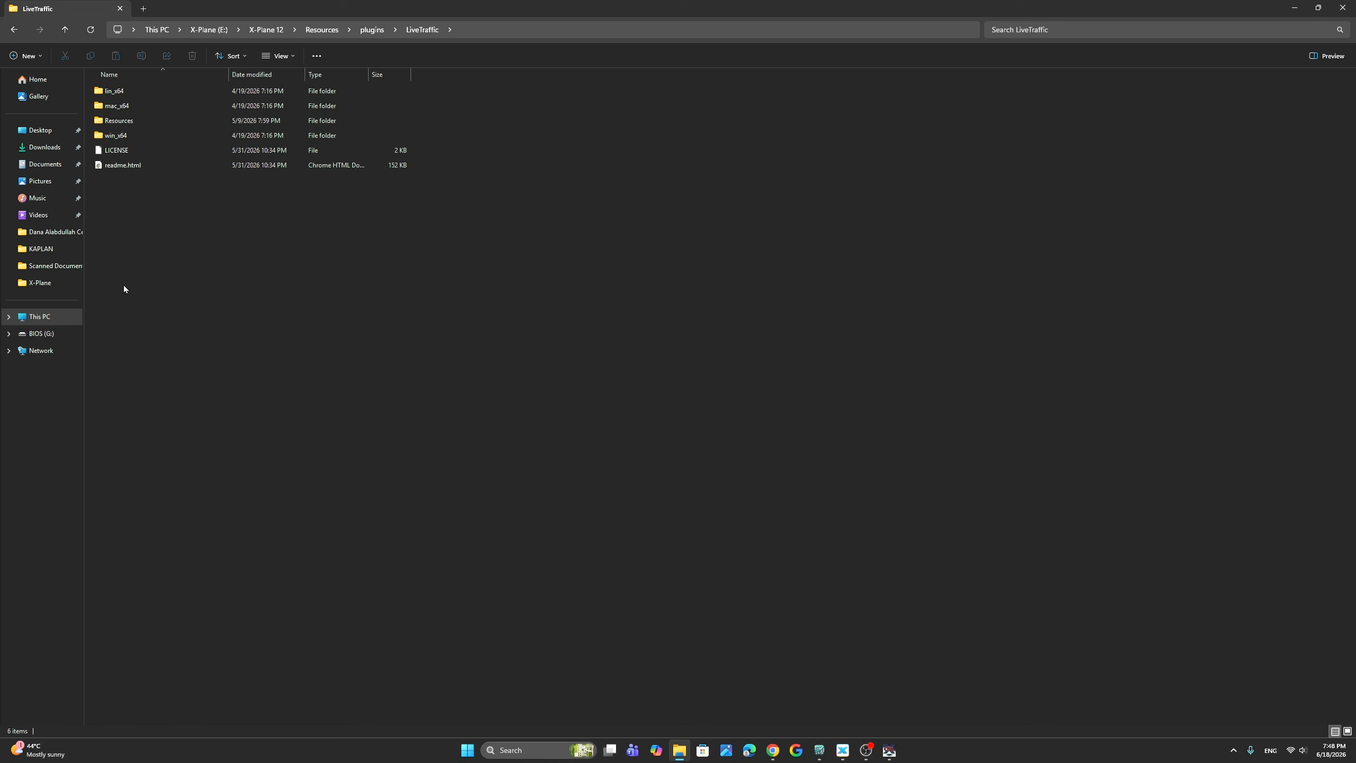
click(124, 125)
double_click(124, 126)
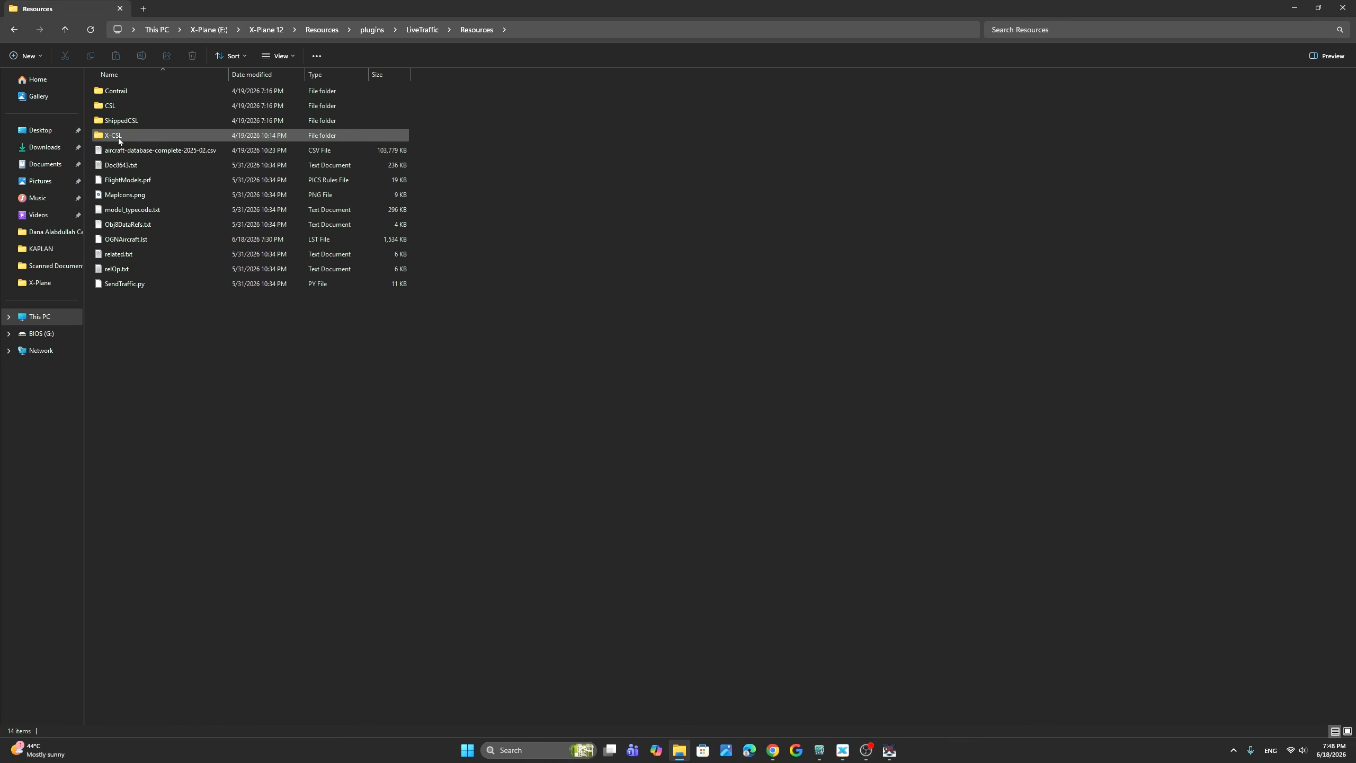
double_click(119, 137)
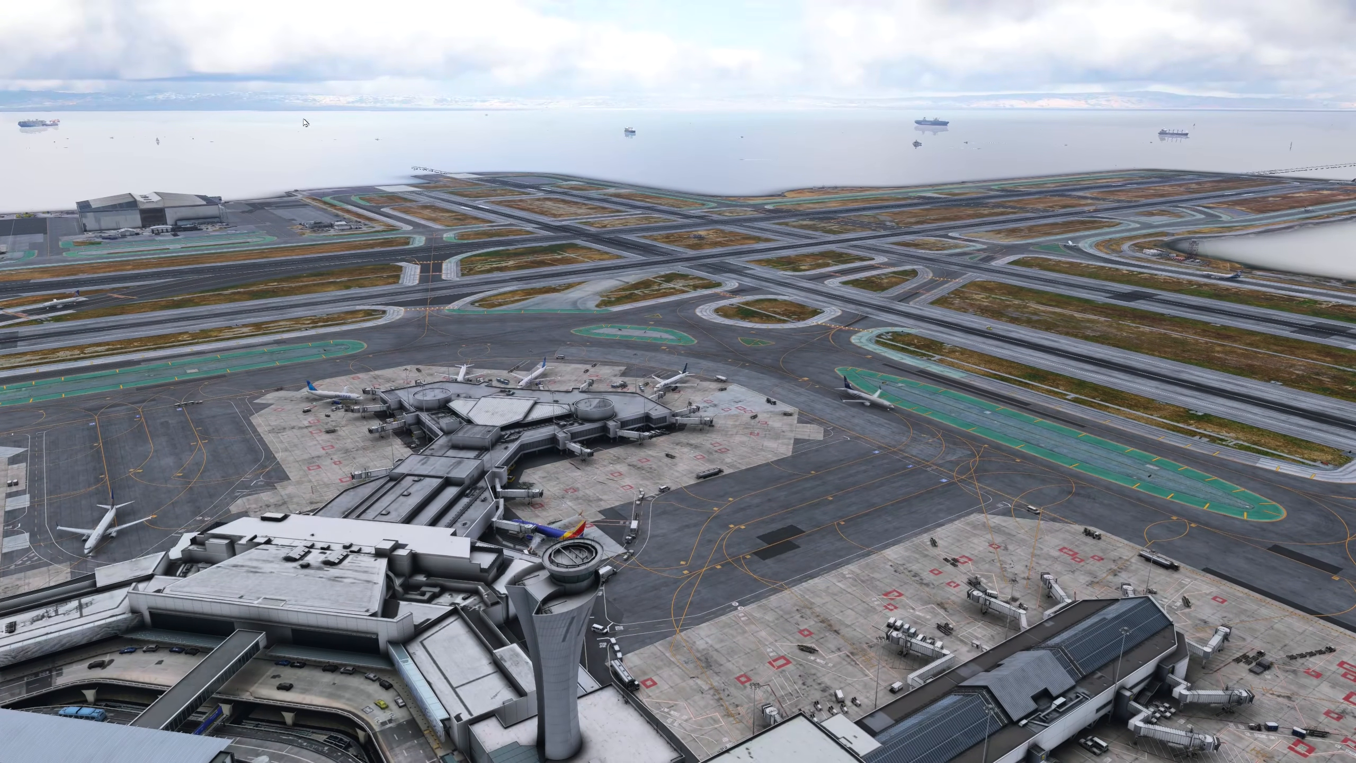
Step: Open the LiveTraffic settings in X-Plane and check the X-CSL entry under CSL Package Paths
click(146, 8)
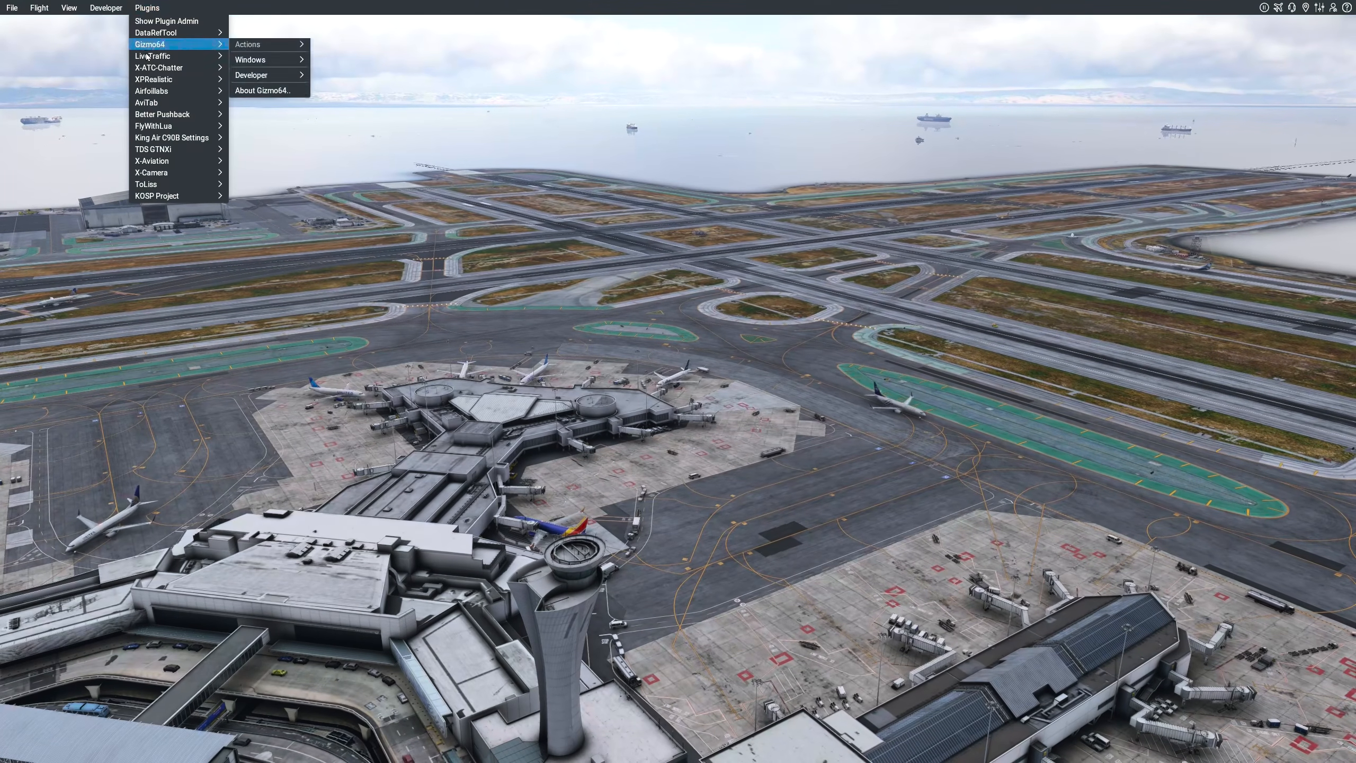
mouse_move(214, 56)
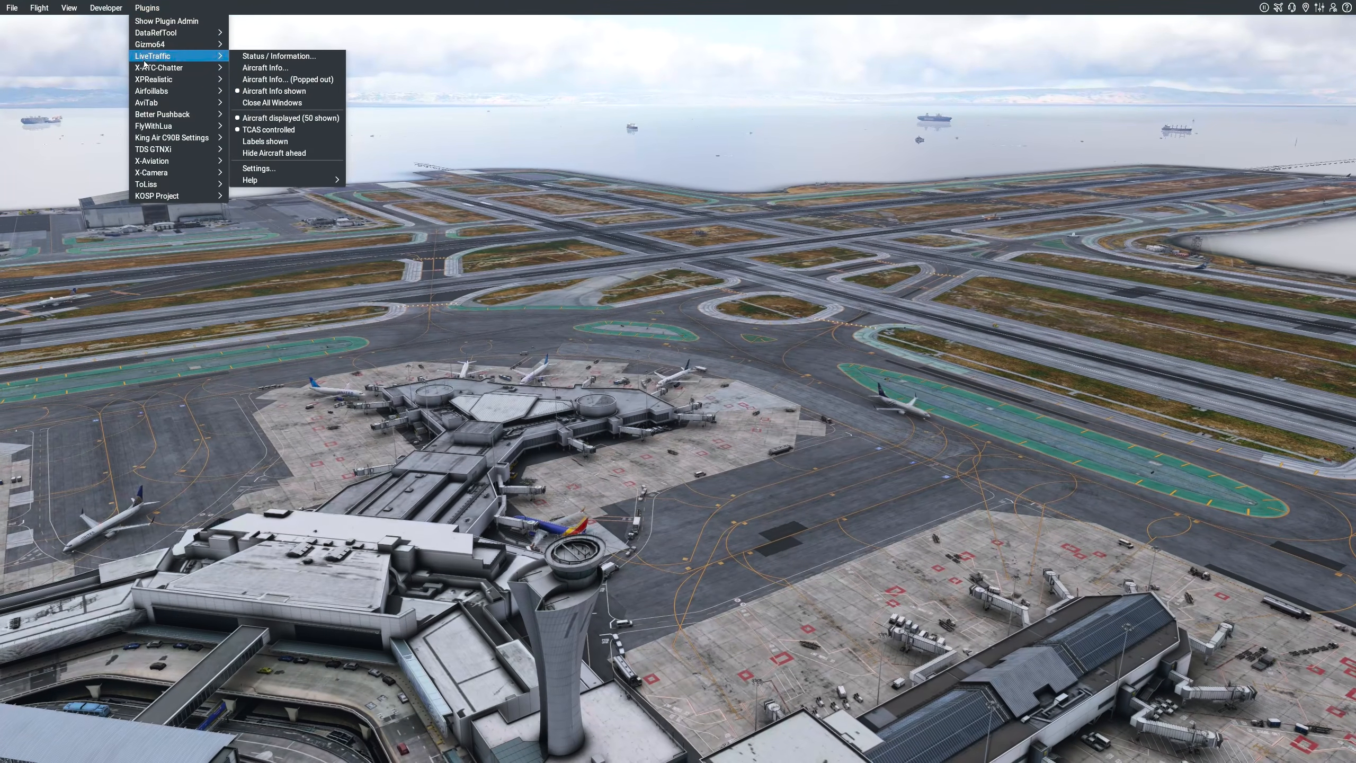
click(259, 168)
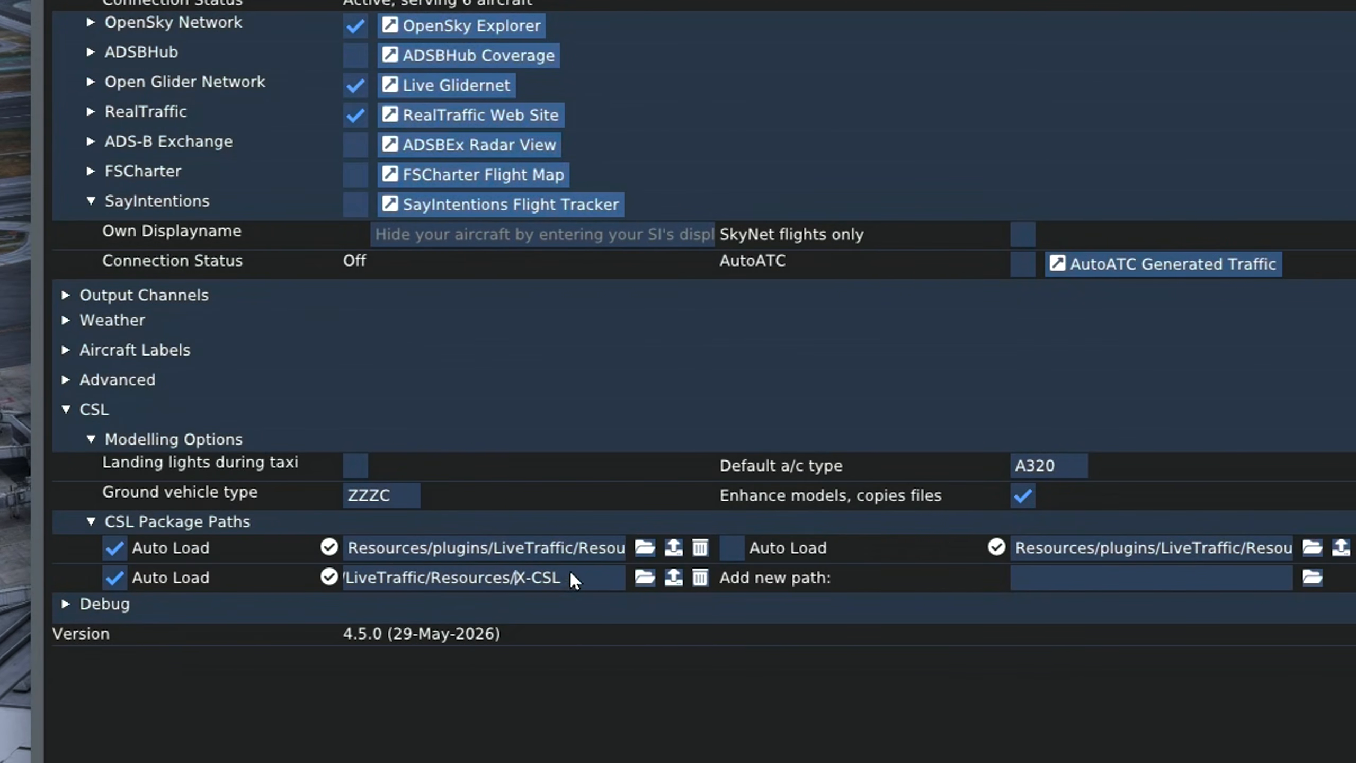
drag(570, 572, 366, 575)
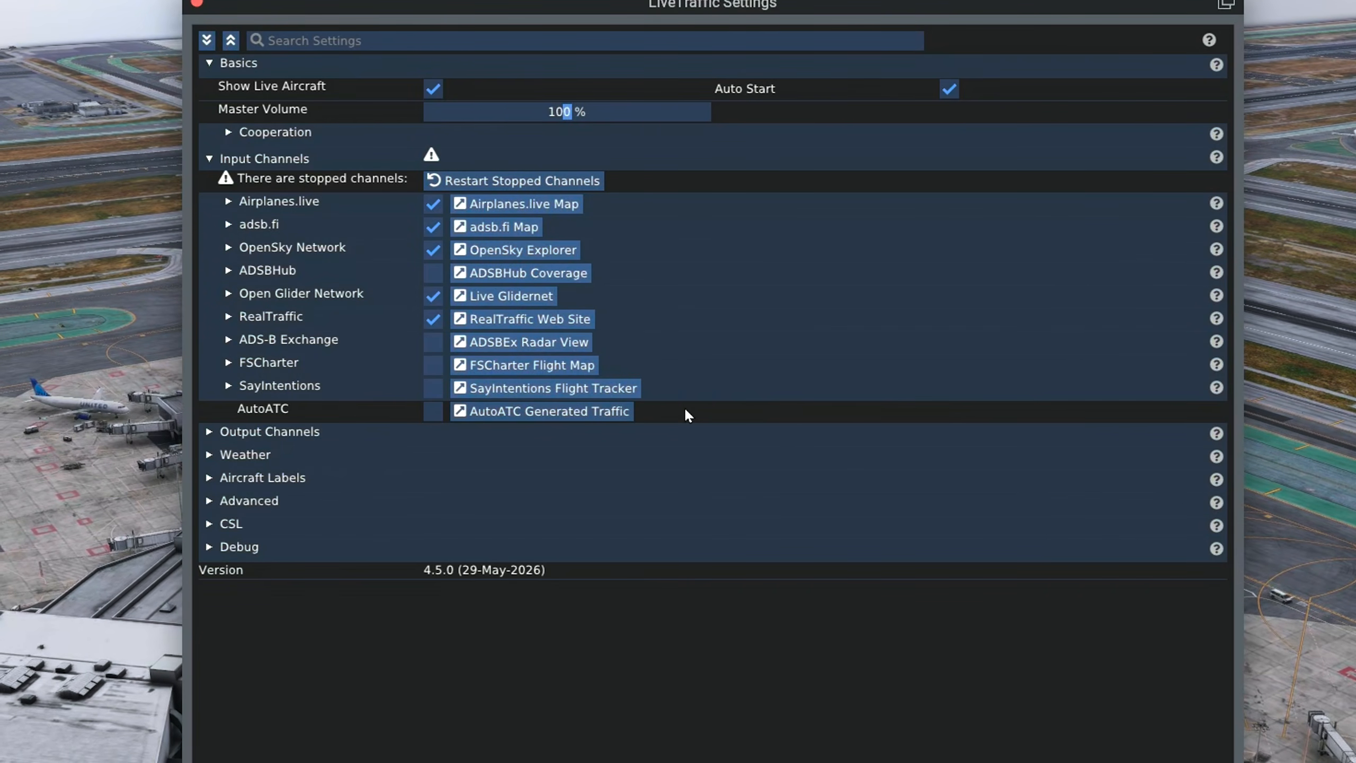
Step: Expand LiveTraffic's input channels, including Airplanes.live, adsb.fi, OpenSky Network and Open Glider Network, to examine their options and connection status
click(252, 202)
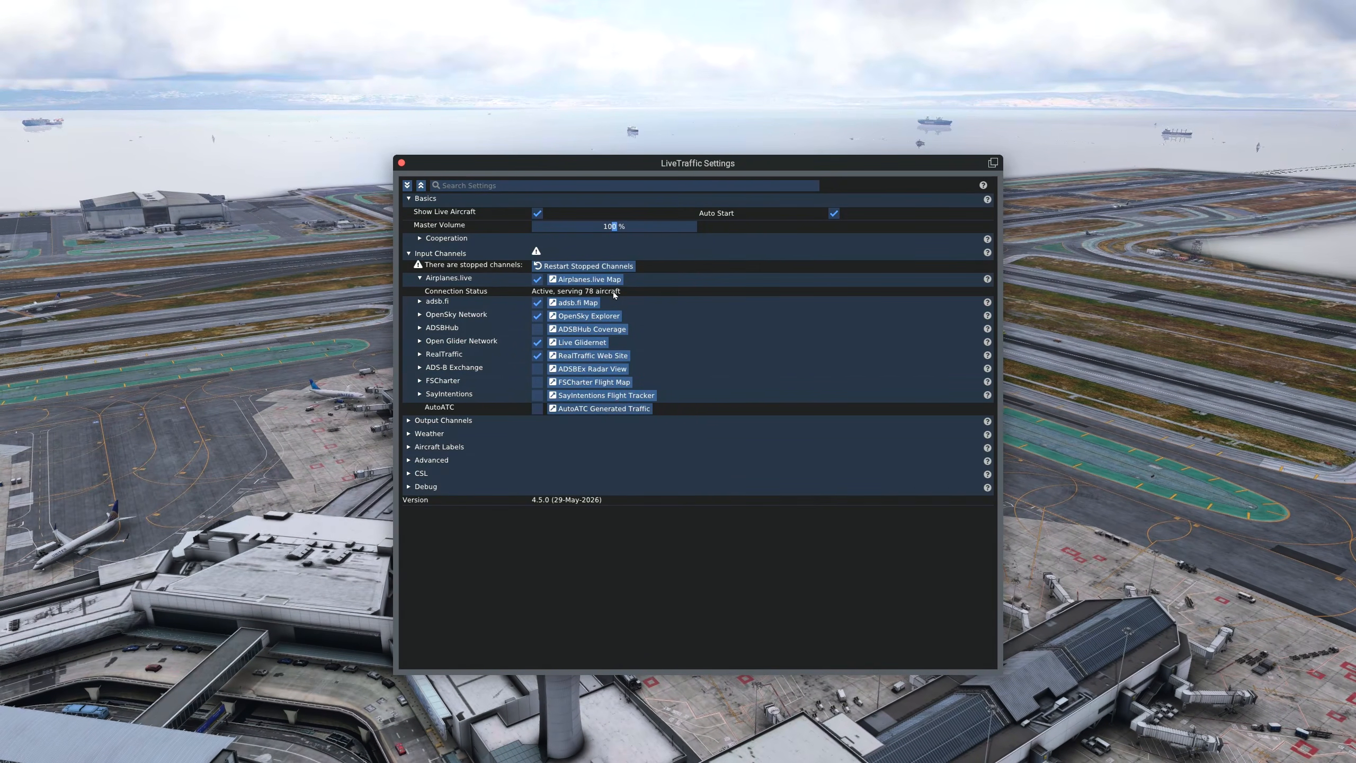
click(419, 302)
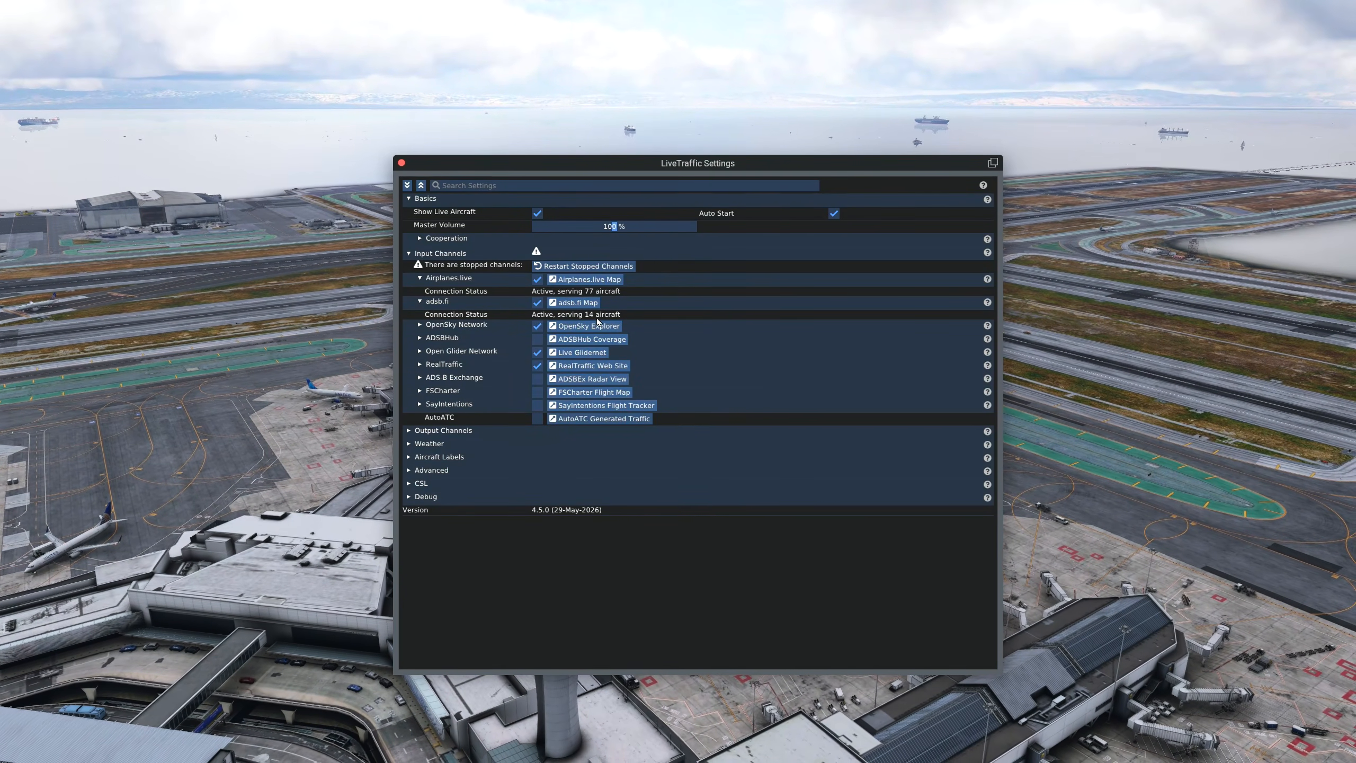
click(420, 324)
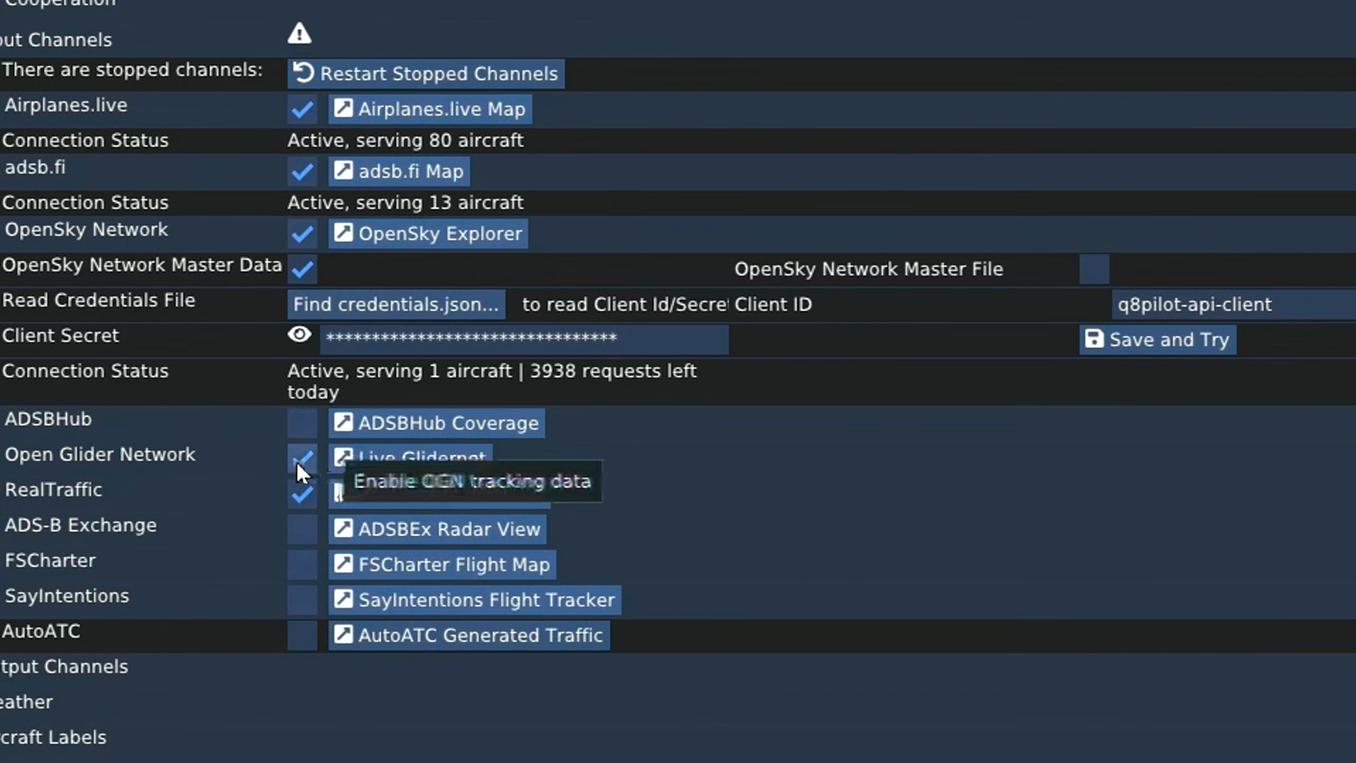
click(3, 459)
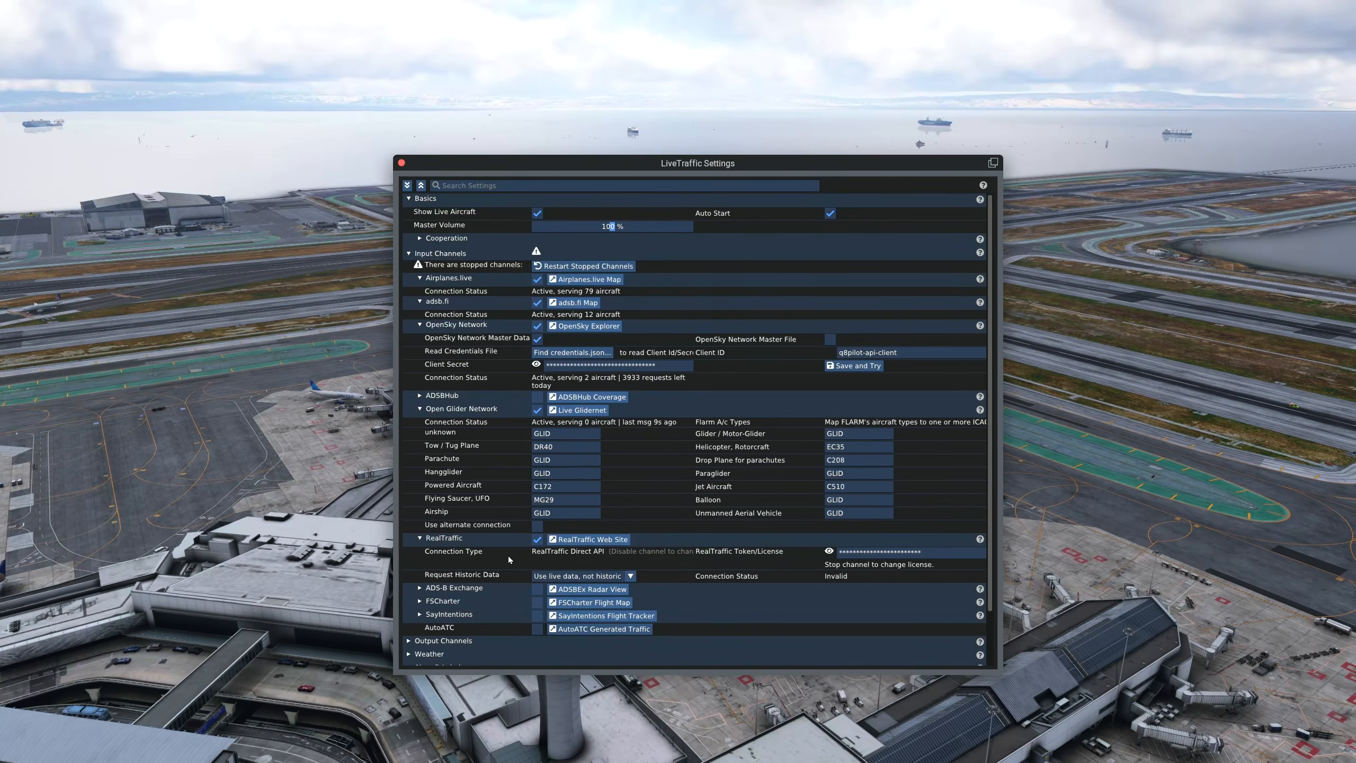
scroll(508, 556, down, 3)
click(504, 556)
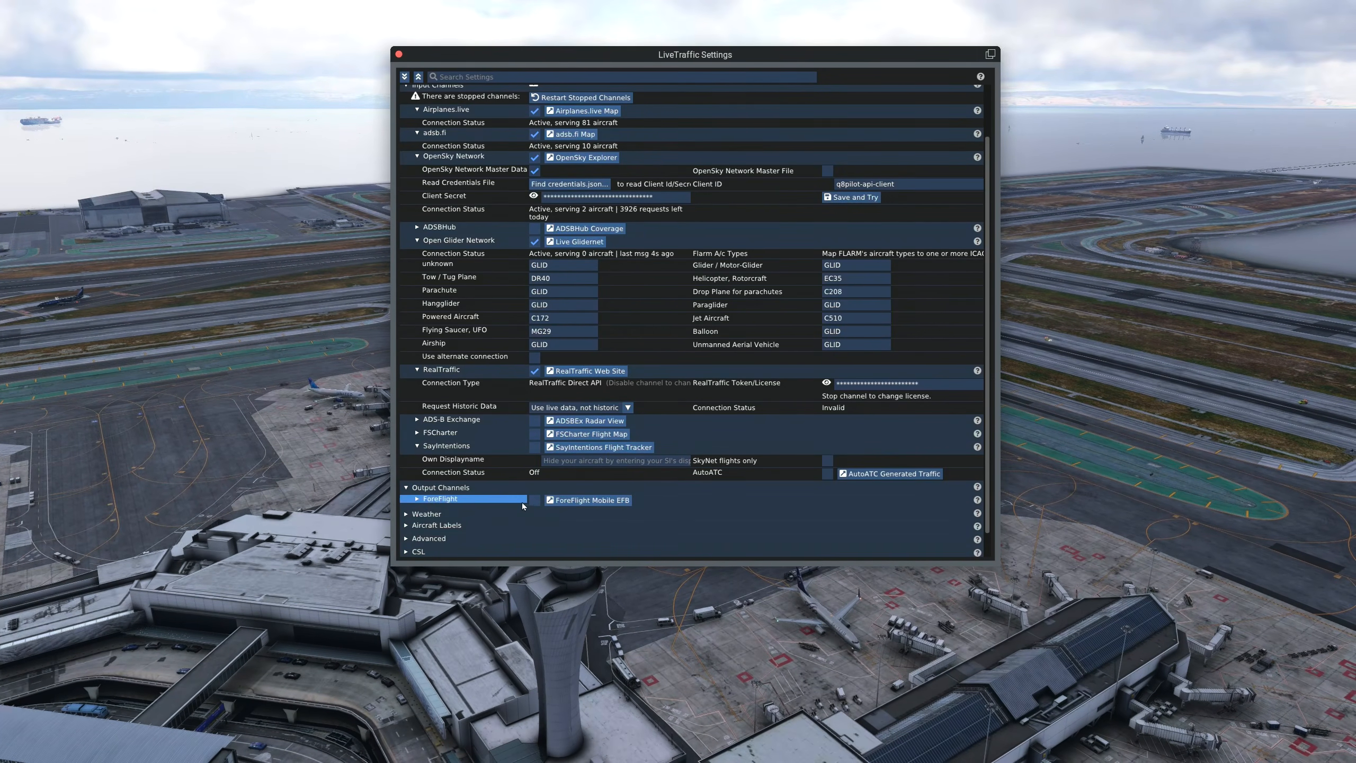
Step: Expand LiveTraffic's Weather section and examine the available Set Weather sources
click(557, 514)
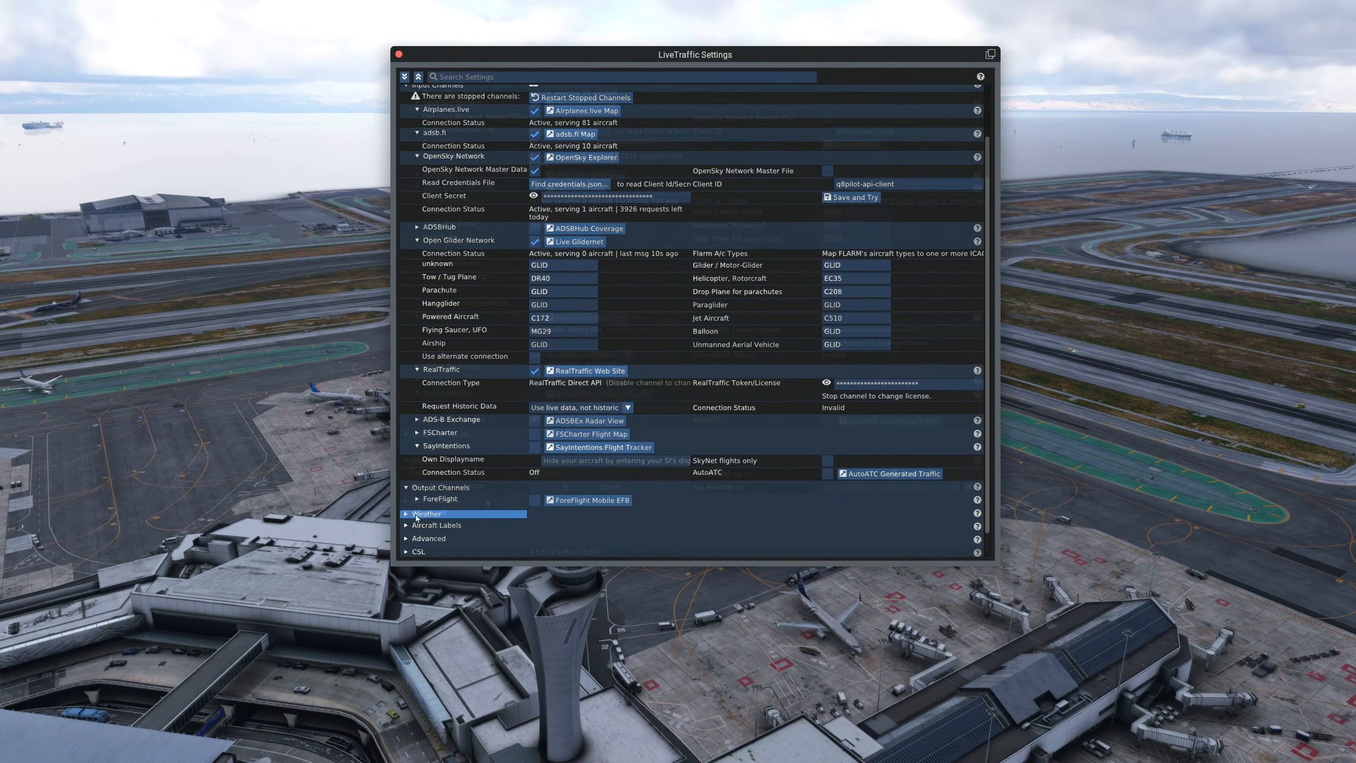
scroll(558, 513, down, 1)
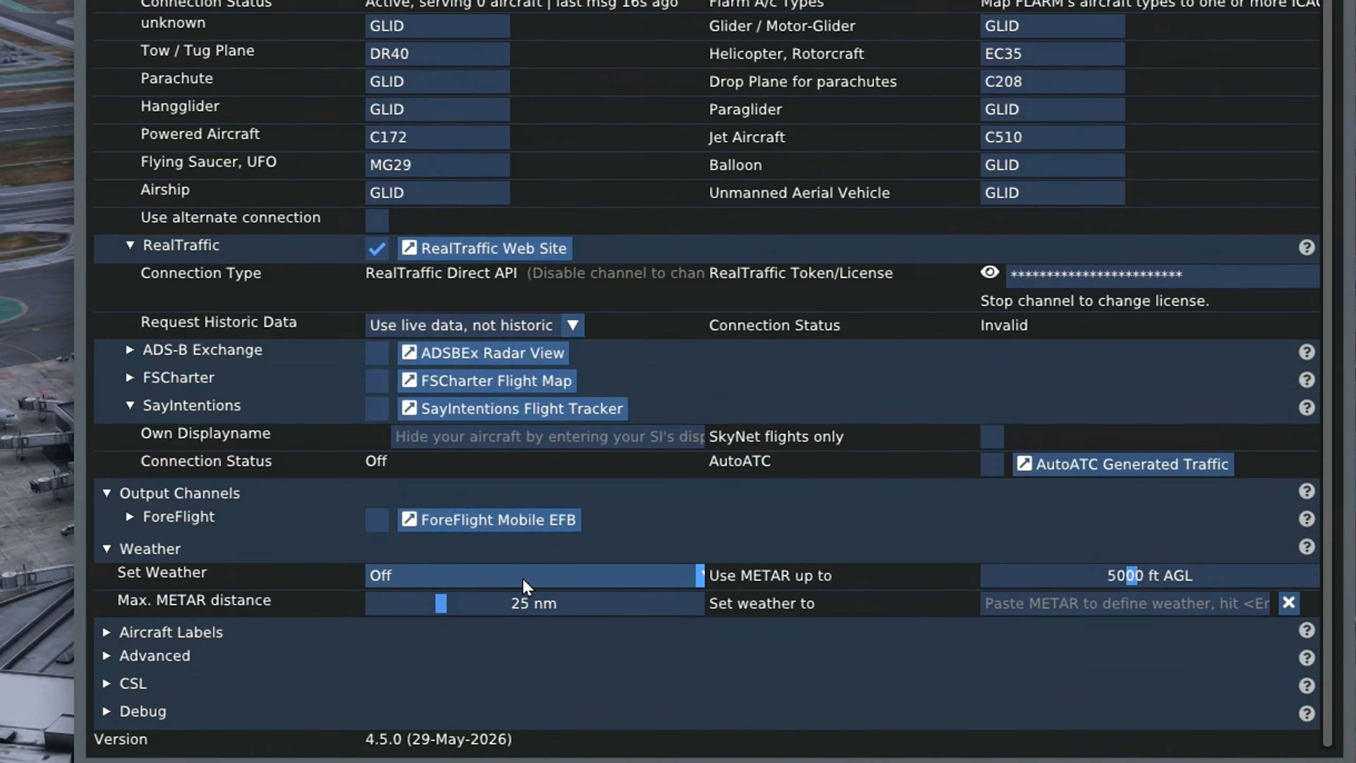
click(568, 521)
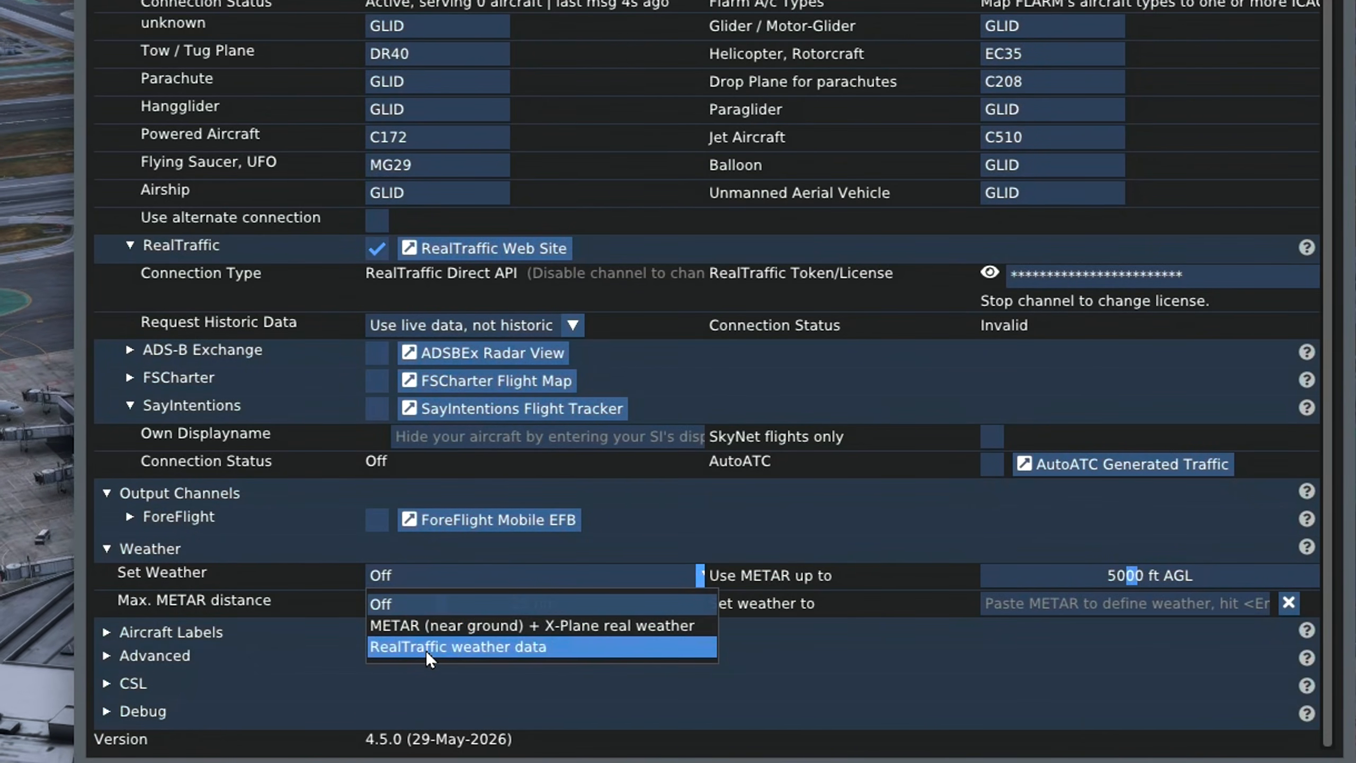
click(409, 578)
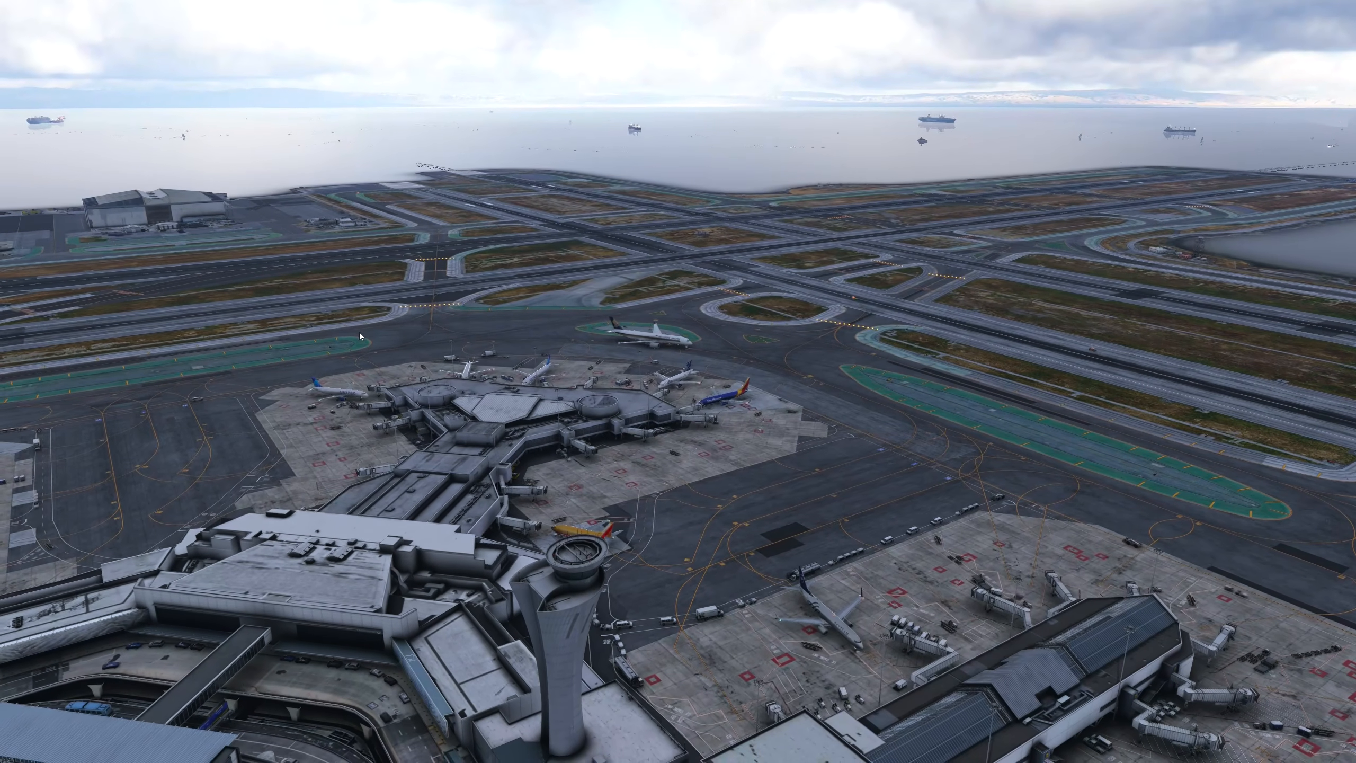
drag(359, 332, 664, 320)
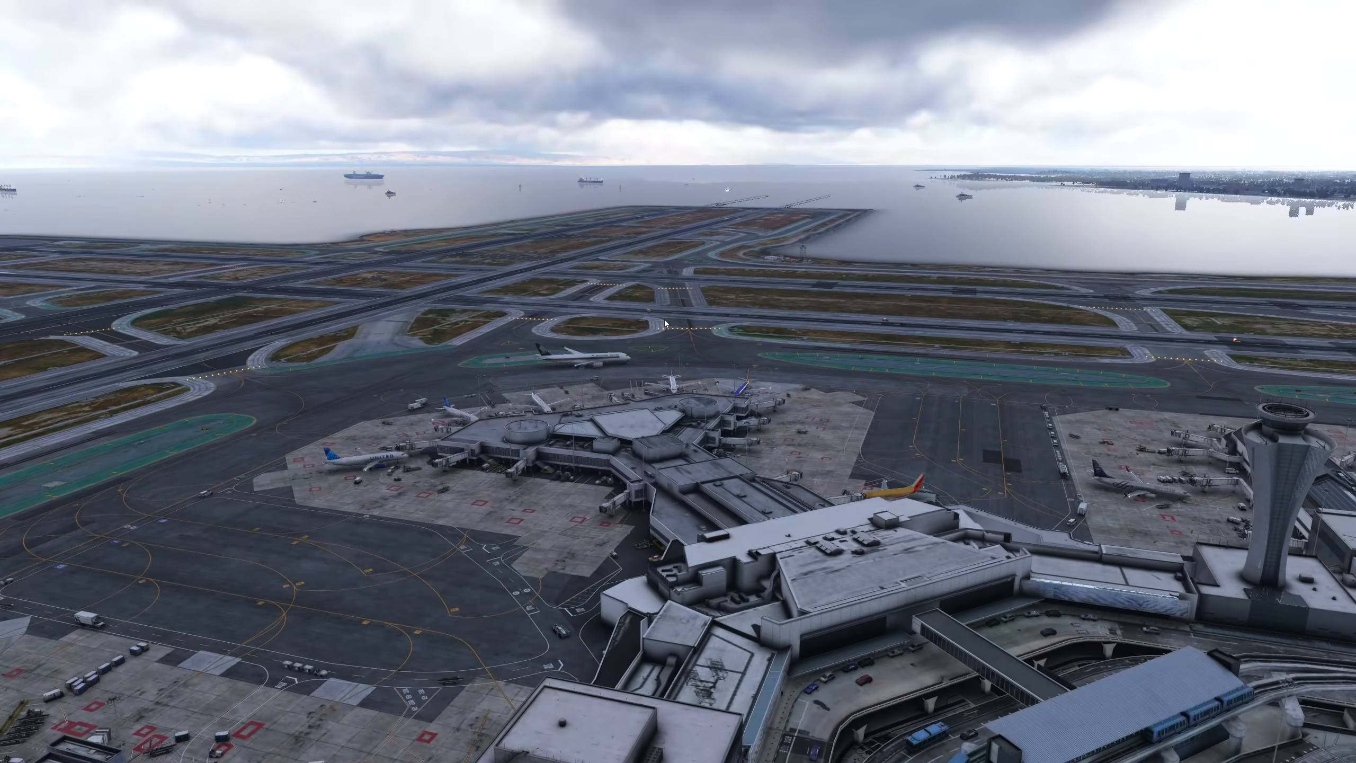